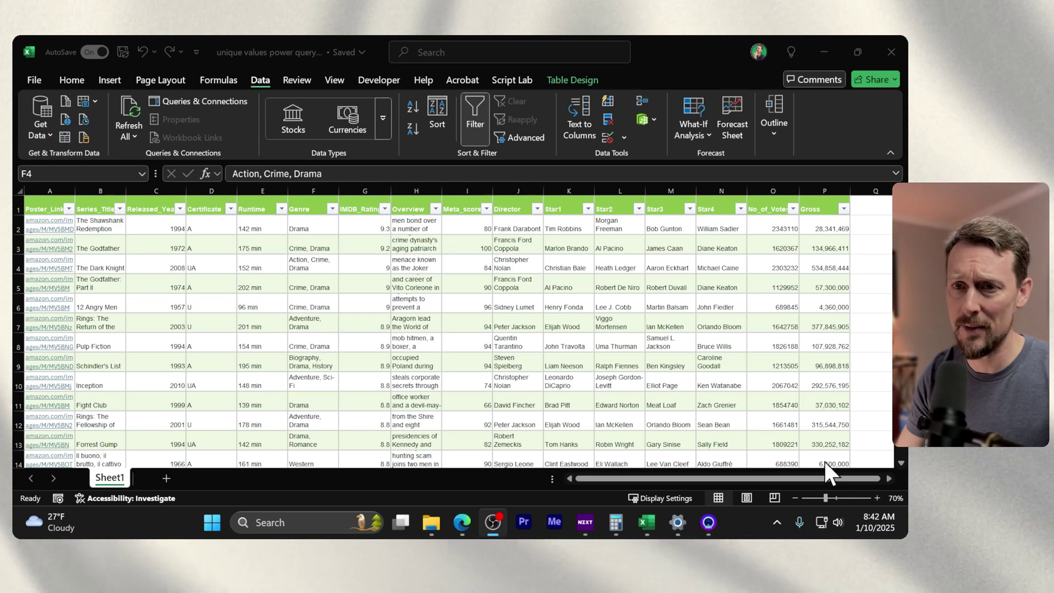
# Select the Genre column and inspect a cell listing several genres.
pyautogui.click(305, 194)
pyautogui.click(313, 190)
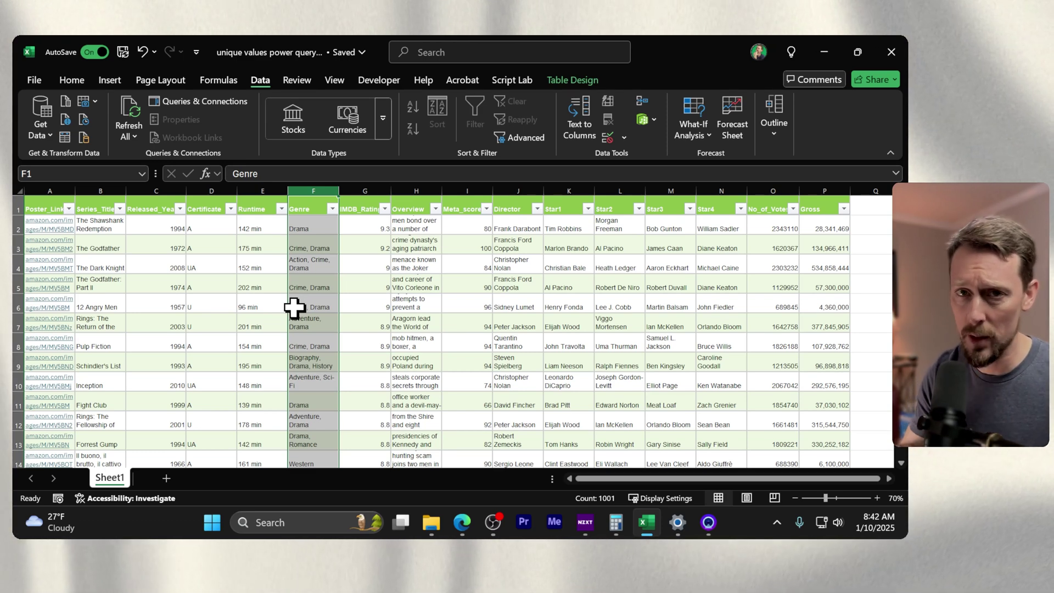
pyautogui.click(307, 243)
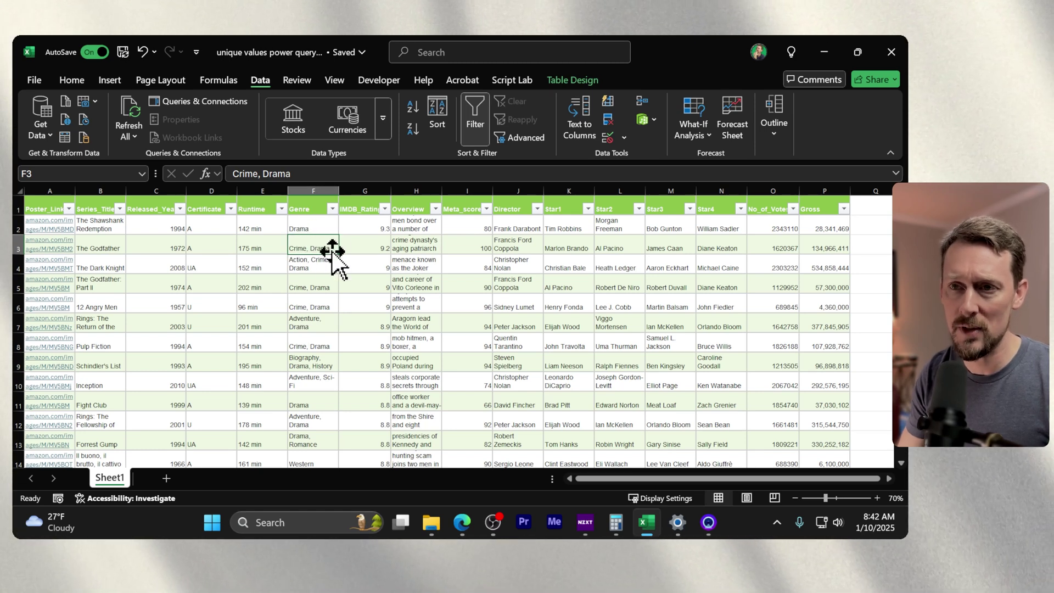
# Enter a UNIQUE formula in R2 listing the distinct Genre entries from F2:F7.
pyautogui.hscroll(3, 752, 249)
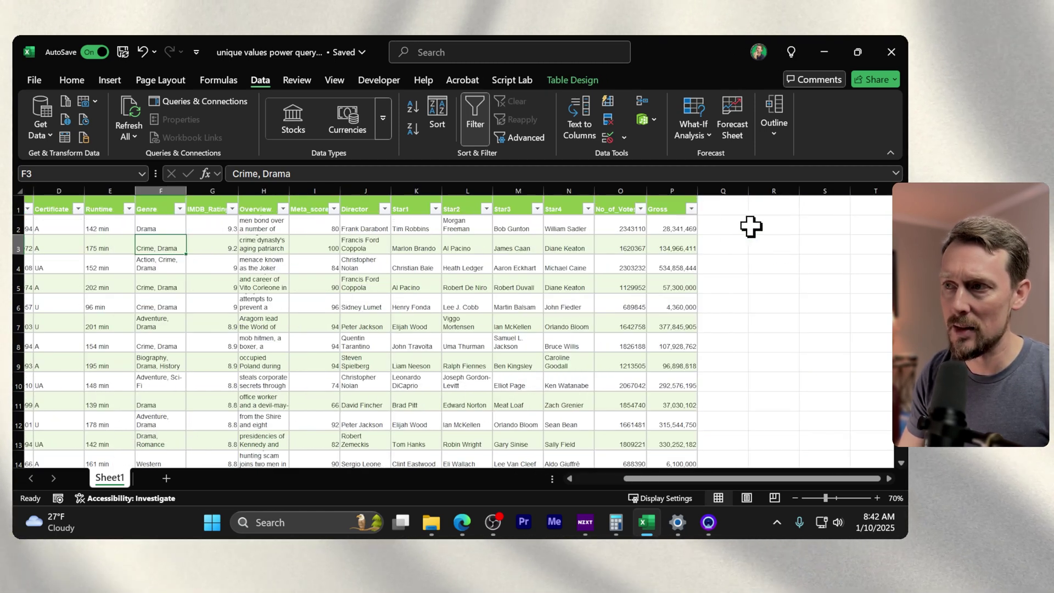
pyautogui.click(776, 224)
pyautogui.write('=uniq')
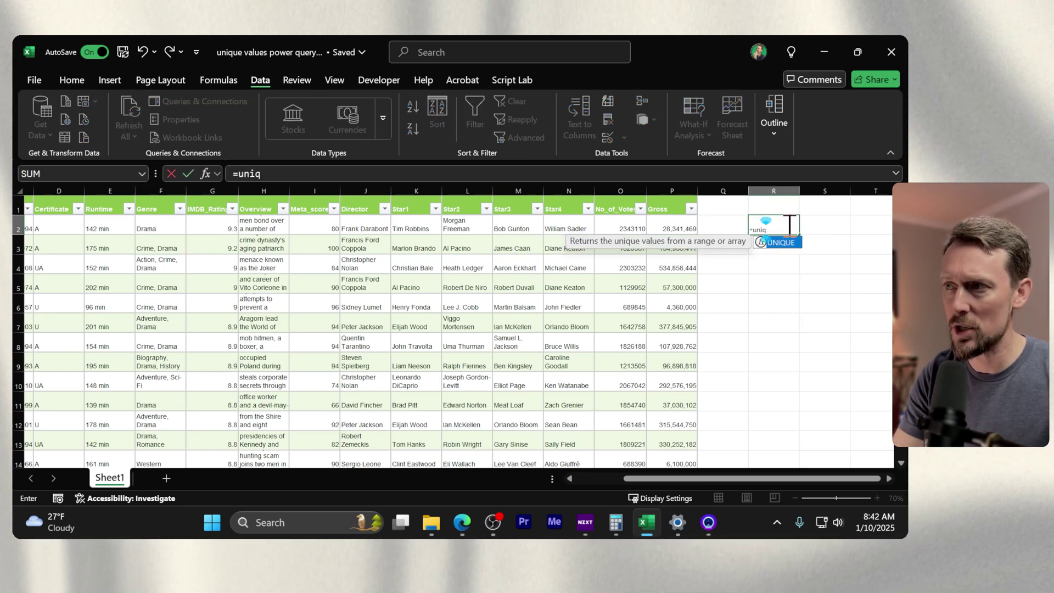
pyautogui.write('u')
pyautogui.press('Tab')
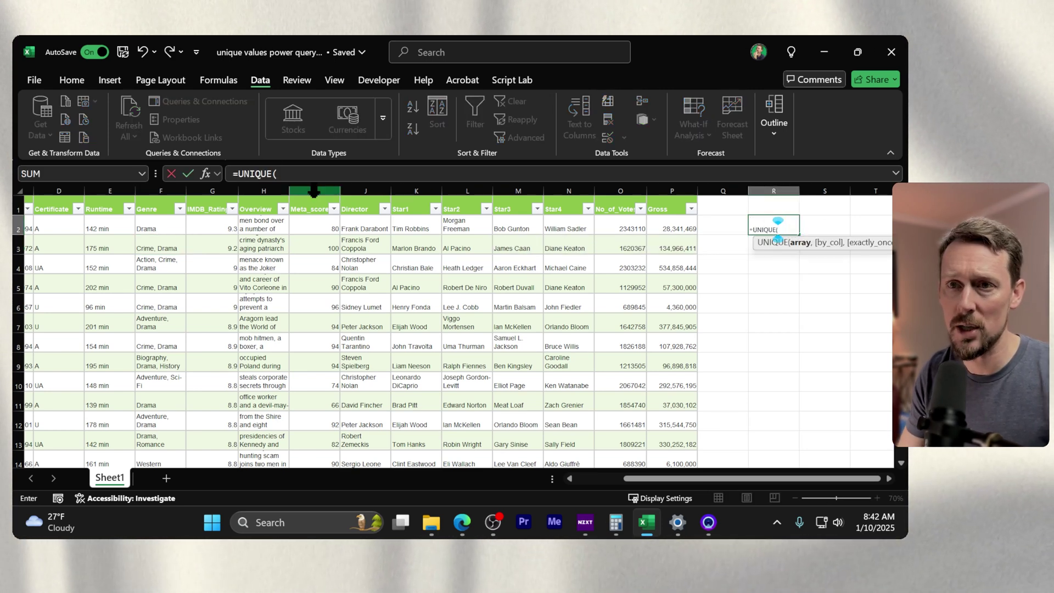
pyautogui.moveTo(162, 230); pyautogui.dragTo(181, 328)
pyautogui.press('Return')
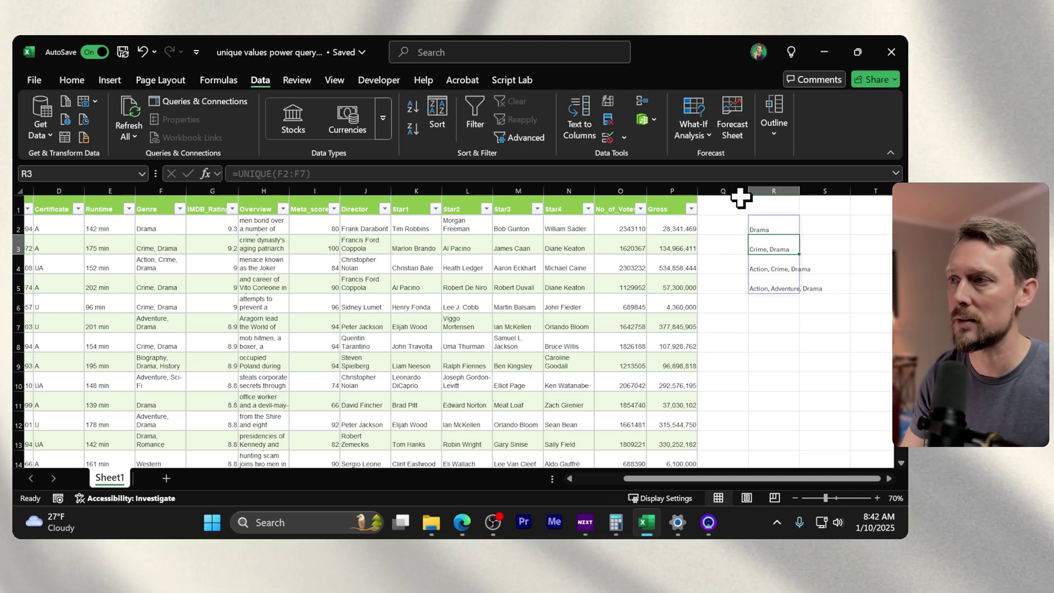
# Clear the UNIQUE results from column R and reselect a cell in the movie table.
pyautogui.click(778, 187)
pyautogui.press('Delete')
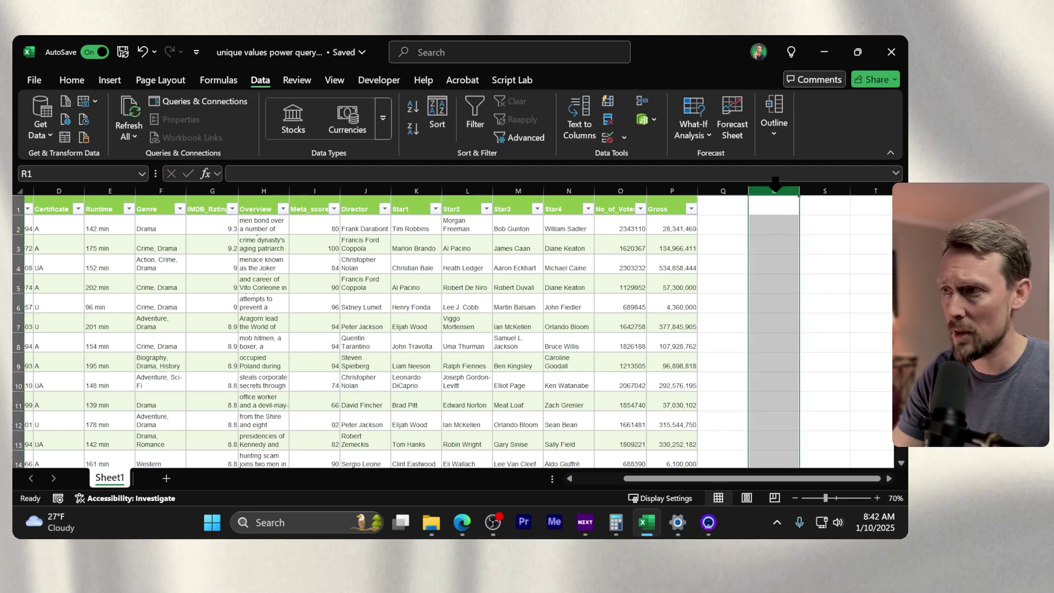
pyautogui.click(350, 347)
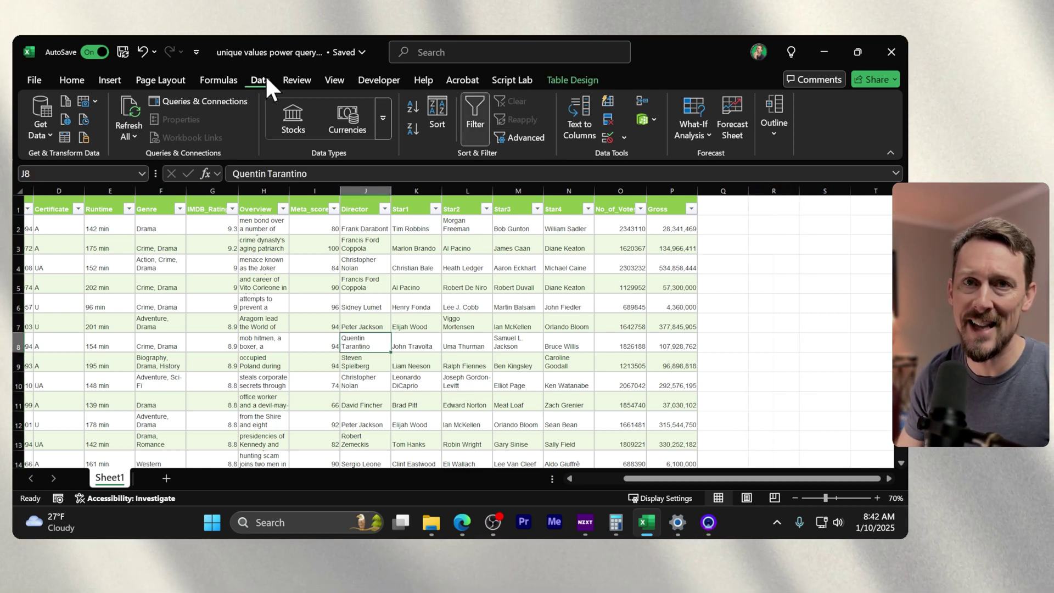
# Load the movie table into Power Query as Table2 and select its Genre column.
pyautogui.click(72, 134)
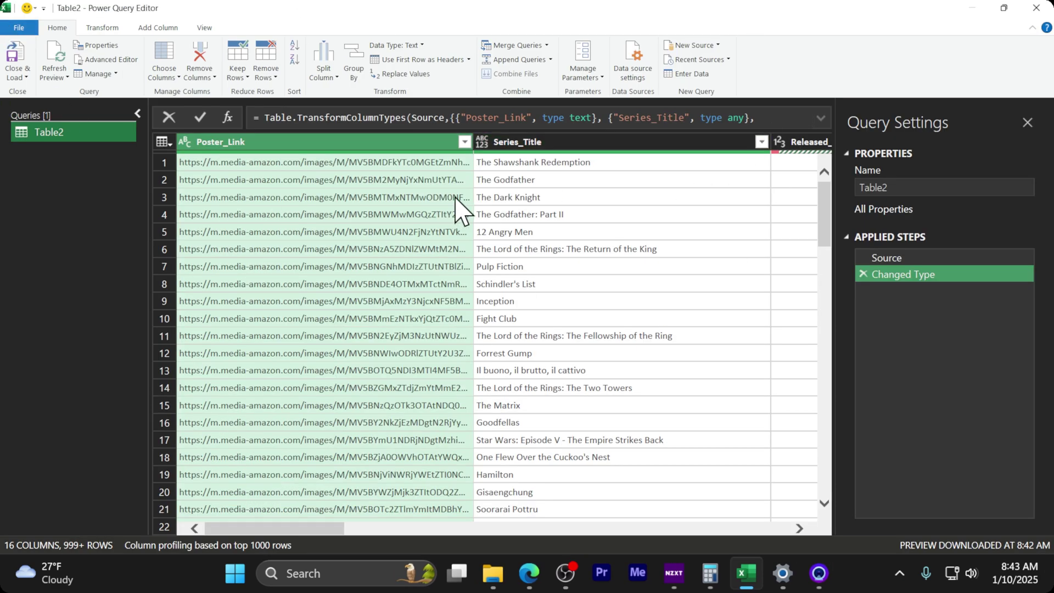
pyautogui.click(544, 204)
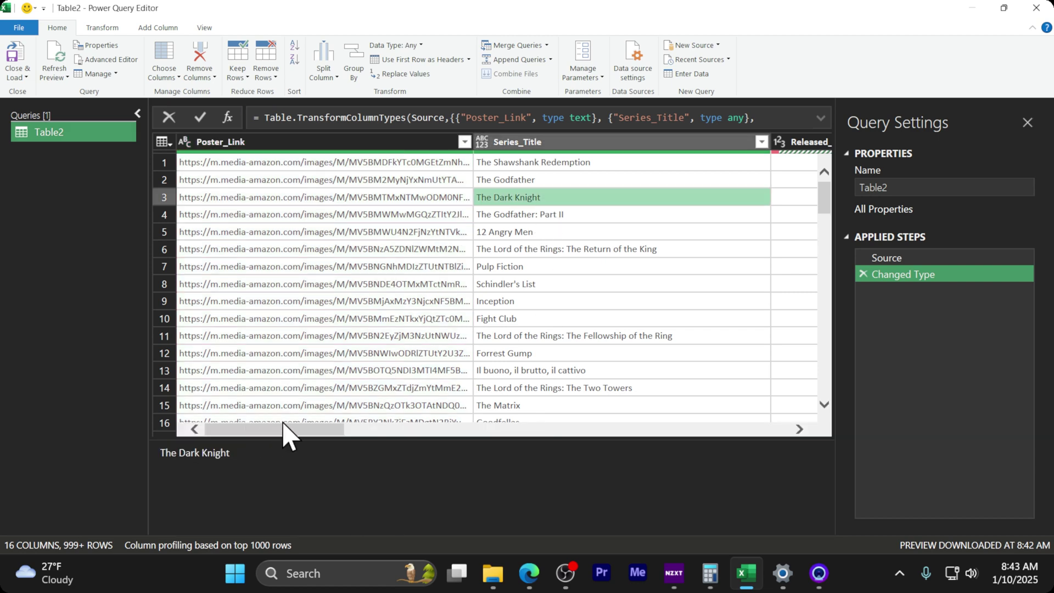
pyautogui.moveTo(283, 423); pyautogui.dragTo(477, 425)
pyautogui.click(411, 141)
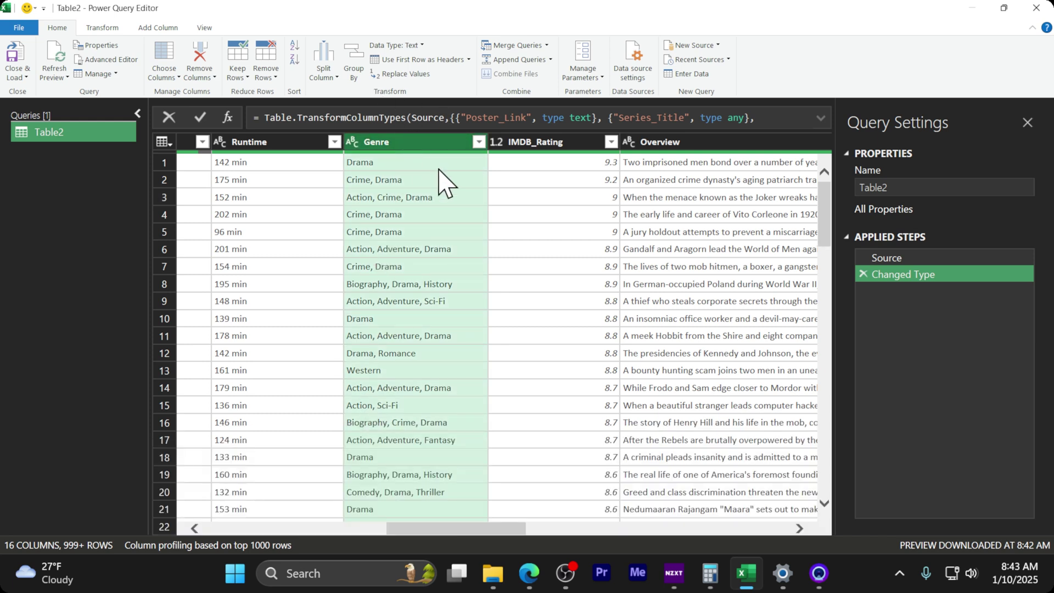
pyautogui.moveTo(463, 152)
pyautogui.click(324, 76)
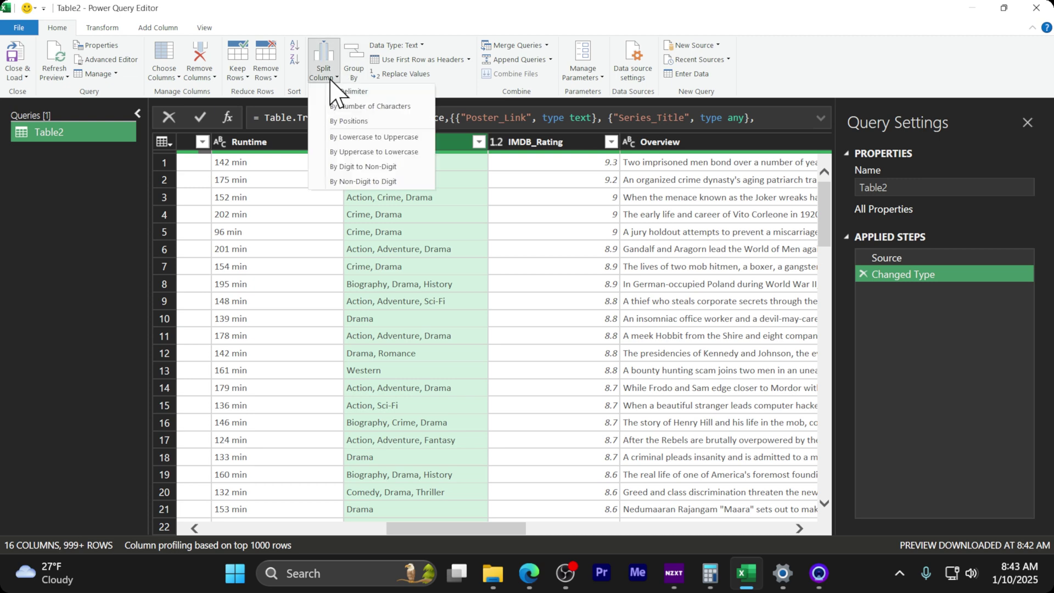
# Split Genre by comma at each occurrence into rows, one genre per row.
pyautogui.click(352, 92)
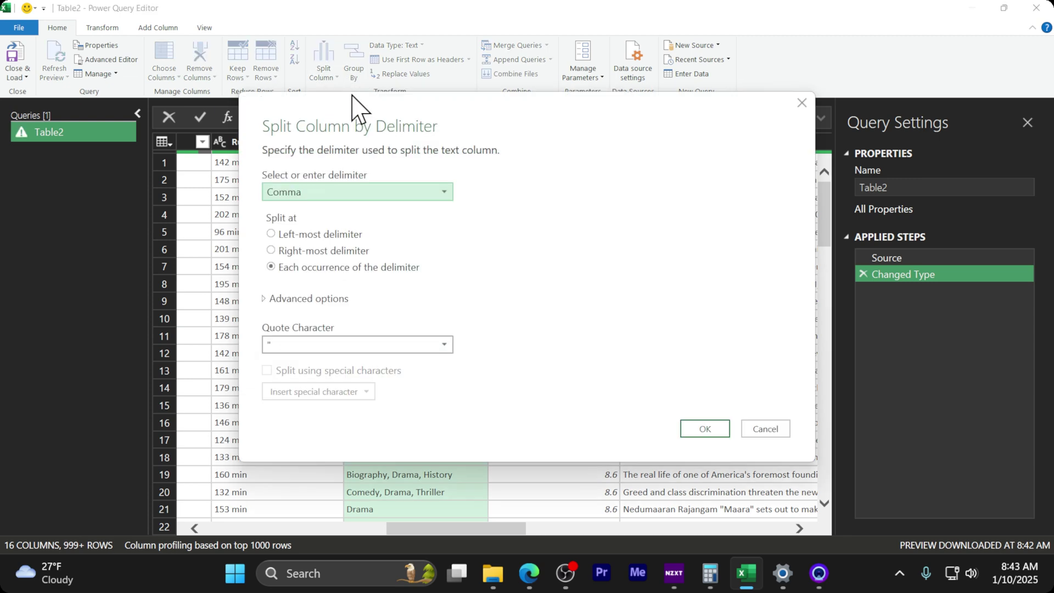
pyautogui.click(297, 193)
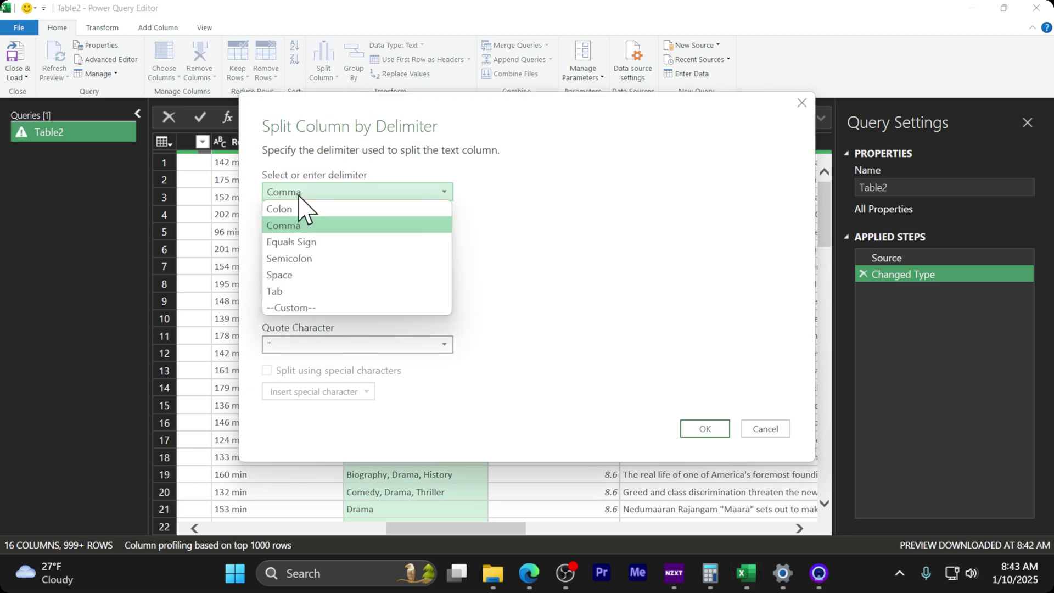
pyautogui.click(292, 228)
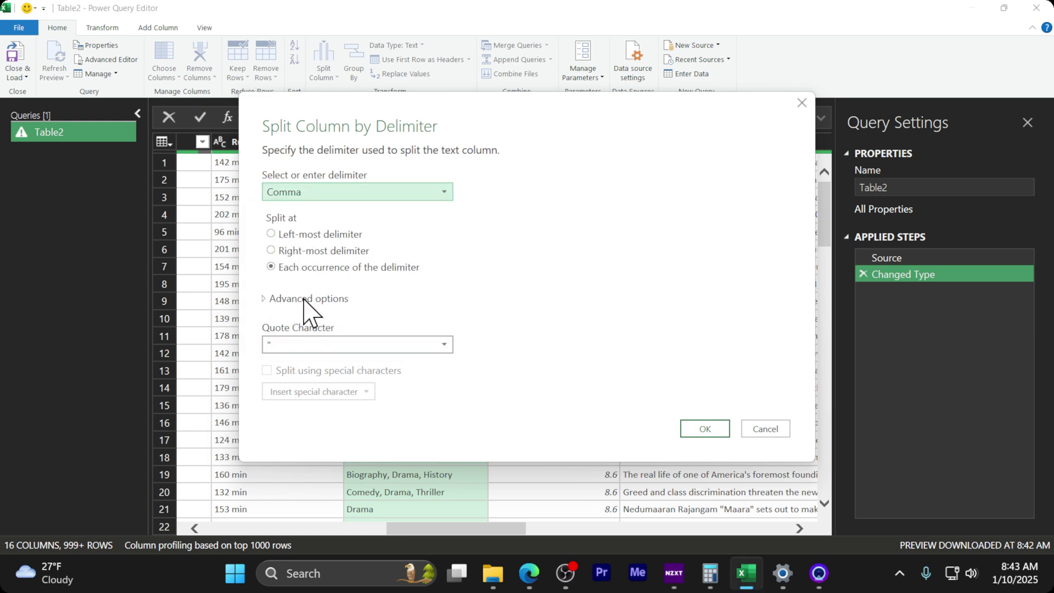
pyautogui.click(302, 299)
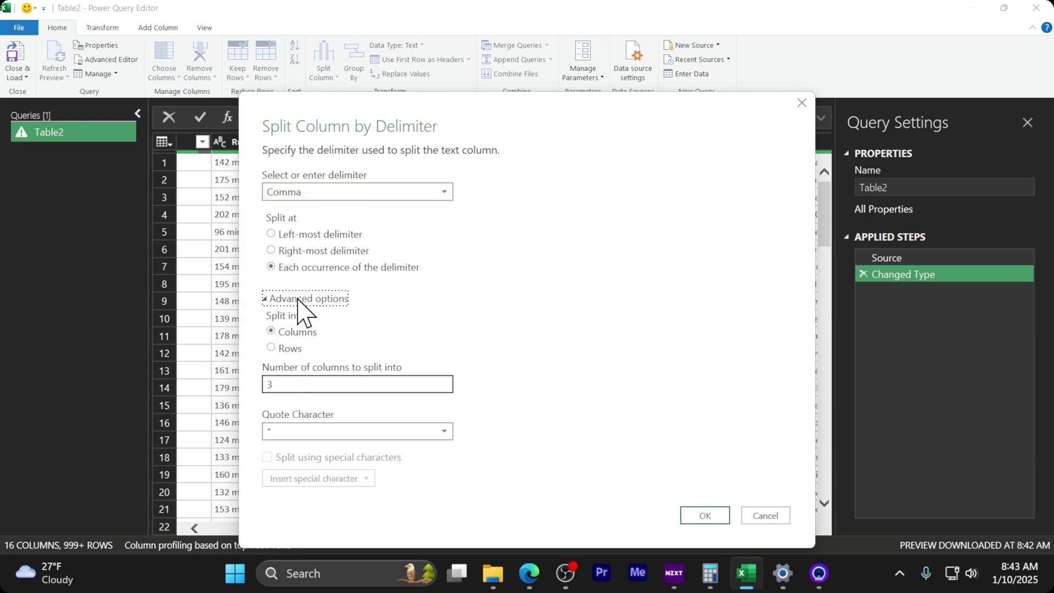
pyautogui.click(272, 348)
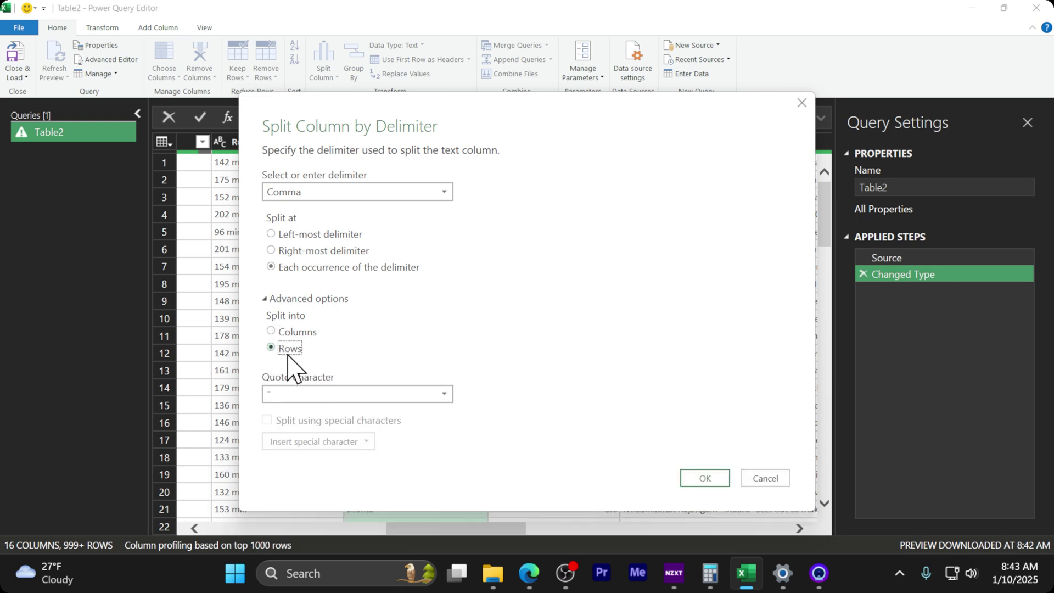
pyautogui.click(711, 479)
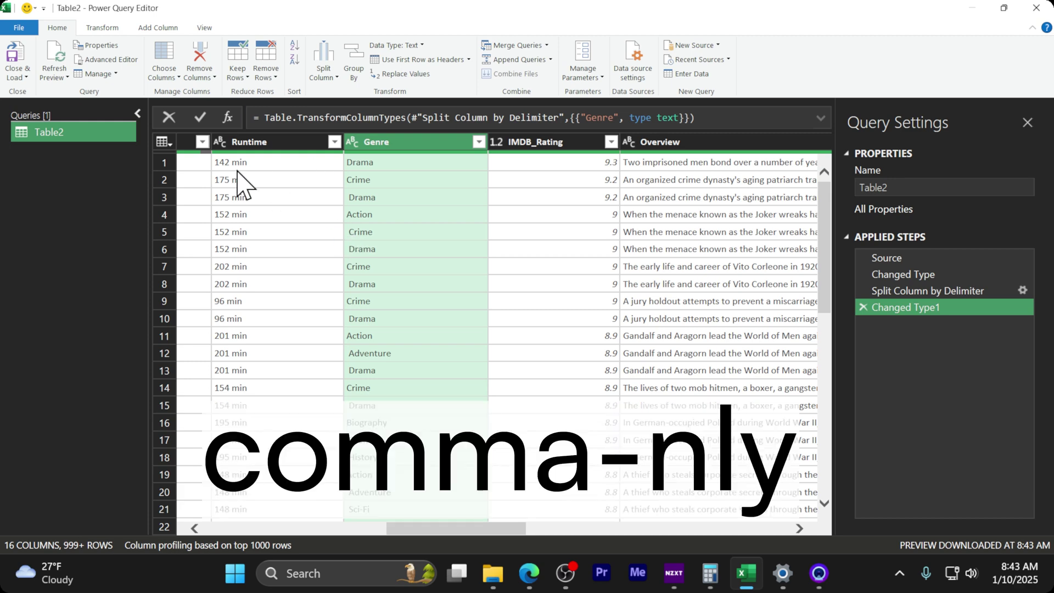
# Apply Trim to the Genre column to remove leading spaces, then review the values.
pyautogui.click(102, 28)
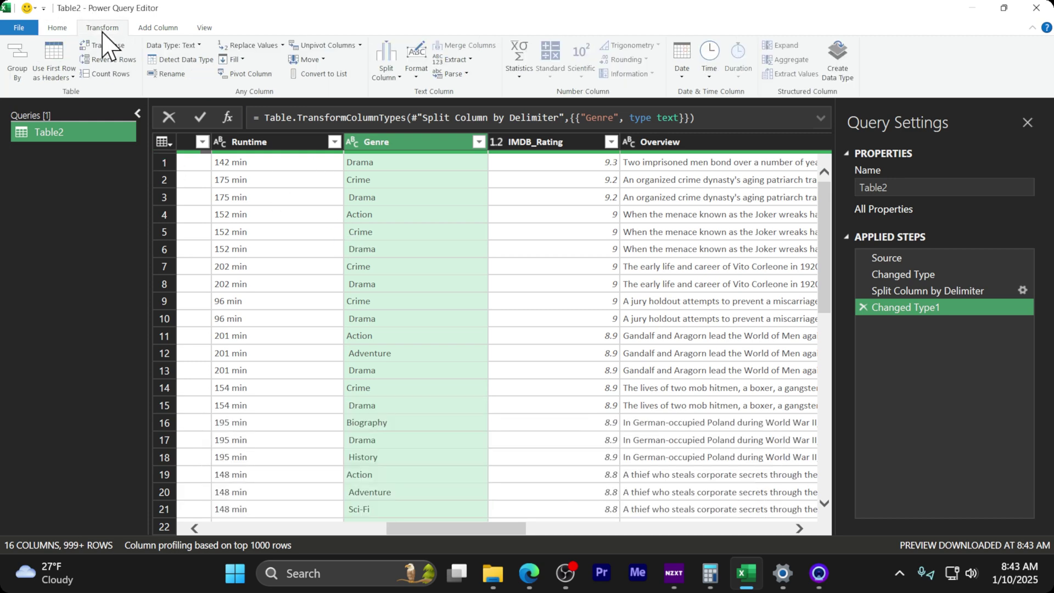
pyautogui.click(416, 70)
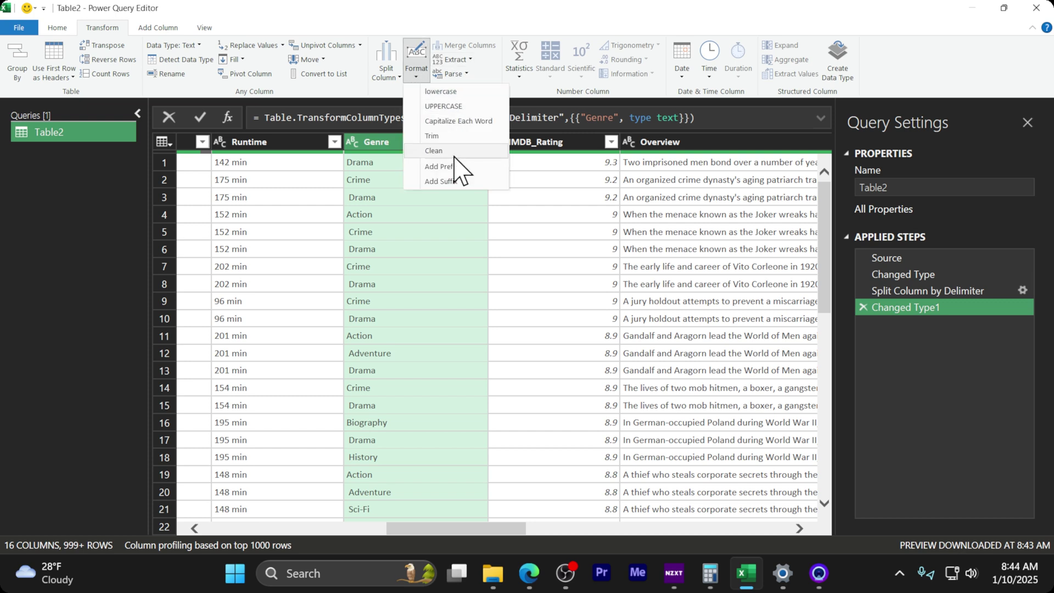
pyautogui.click(432, 135)
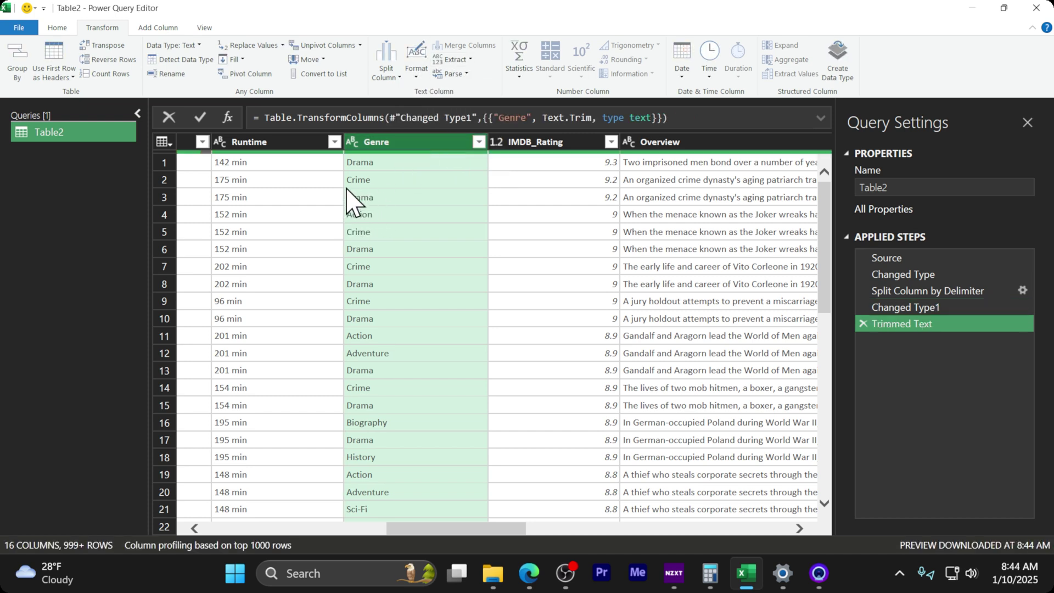
pyautogui.scroll(-5, 355, 502)
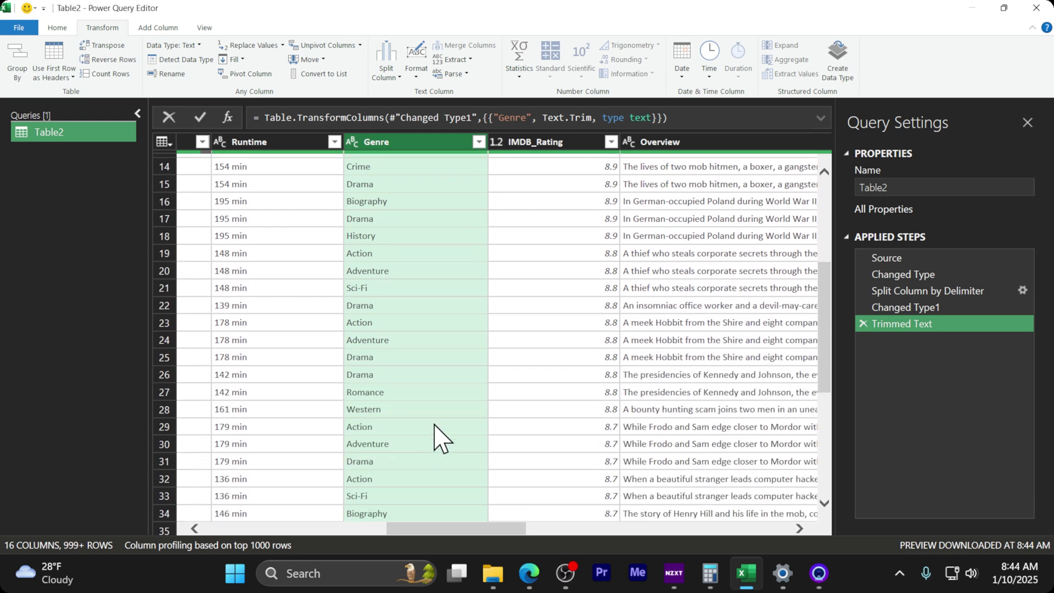
pyautogui.scroll(5, 442, 440)
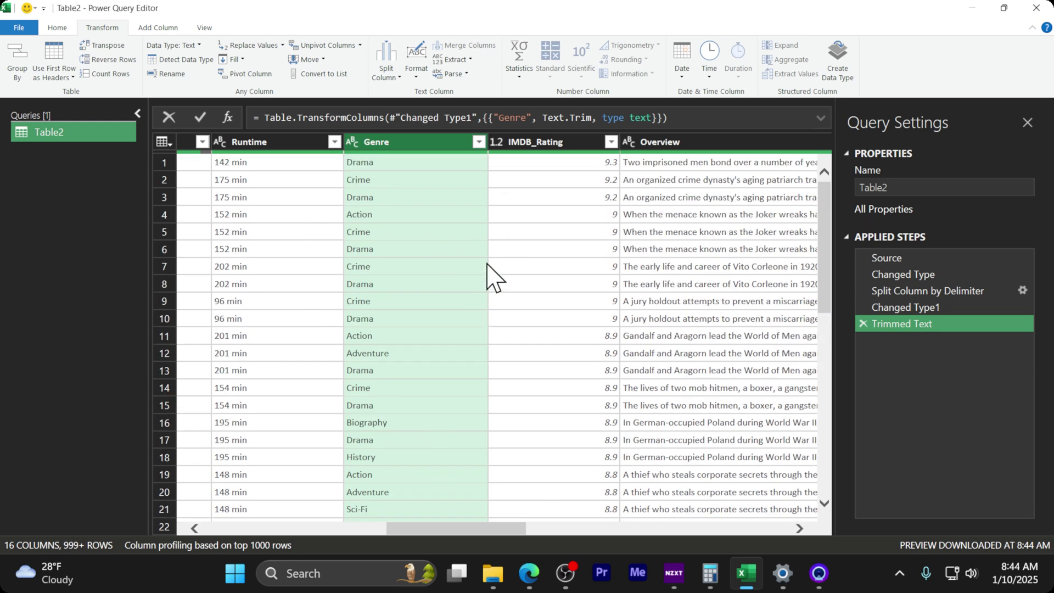
# Group by Genre with a new Count column using Count Rows, giving 21 genres.
pyautogui.click(55, 28)
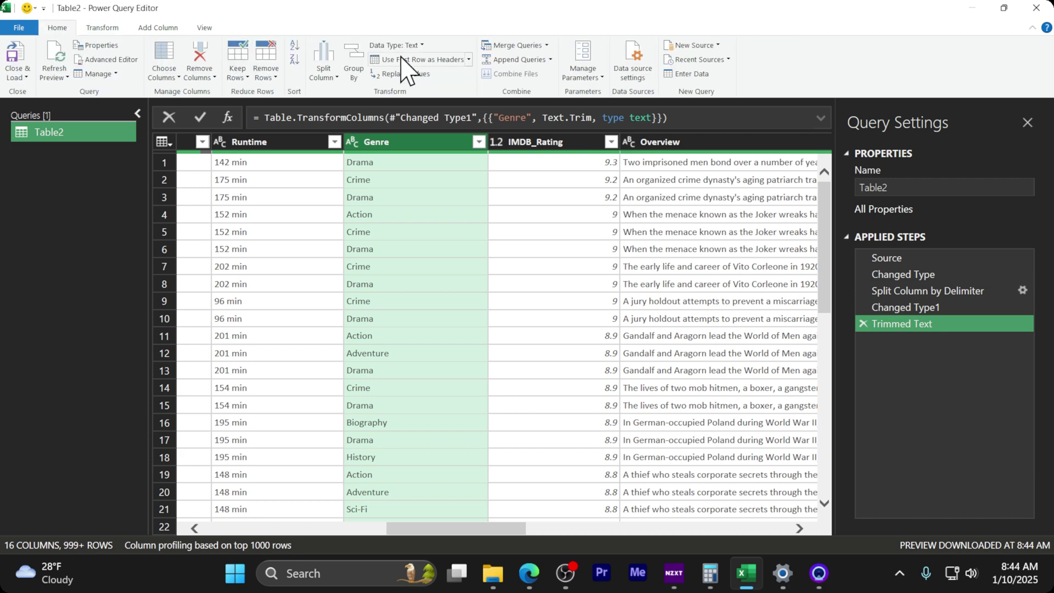
pyautogui.click(354, 61)
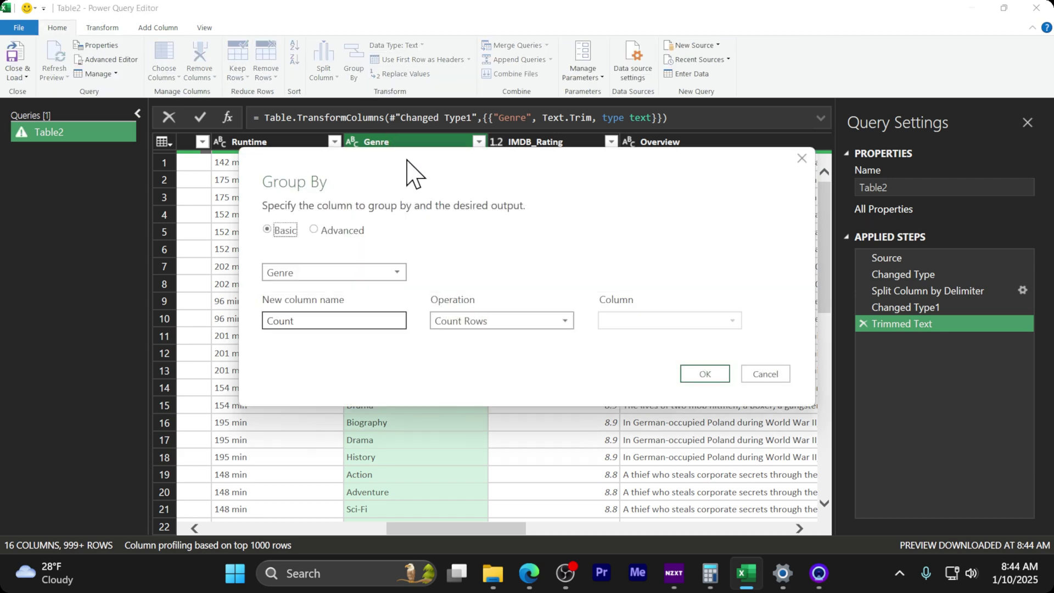
pyautogui.moveTo(487, 291); pyautogui.dragTo(398, 87)
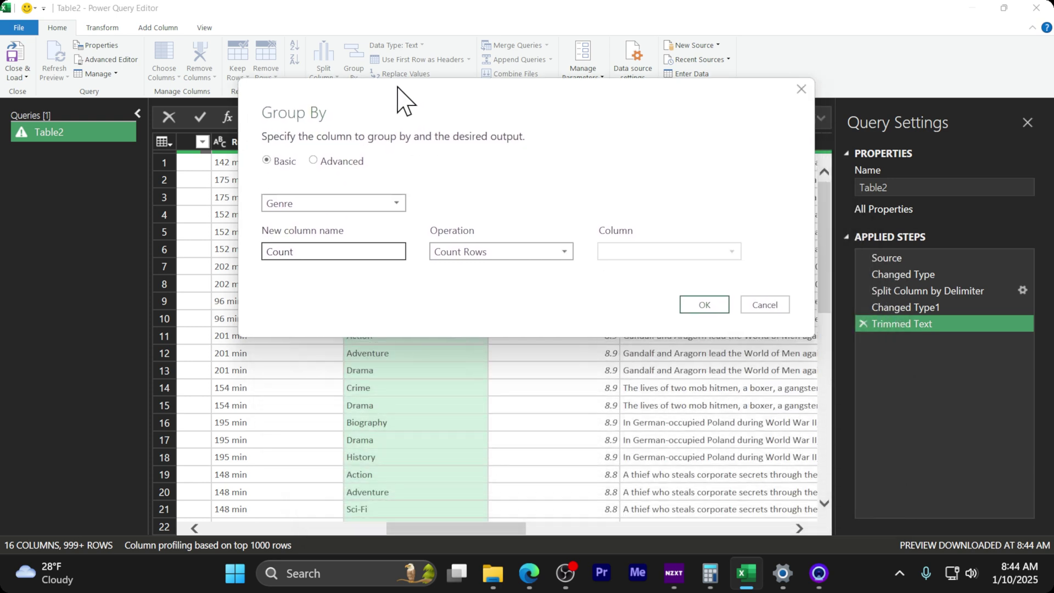
pyautogui.click(354, 205)
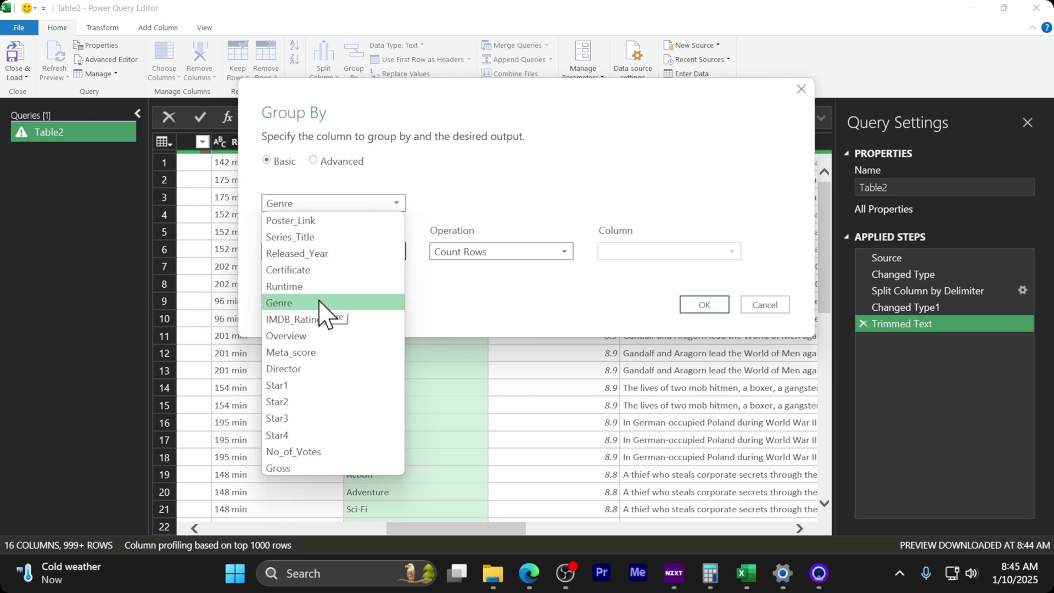
pyautogui.click(324, 306)
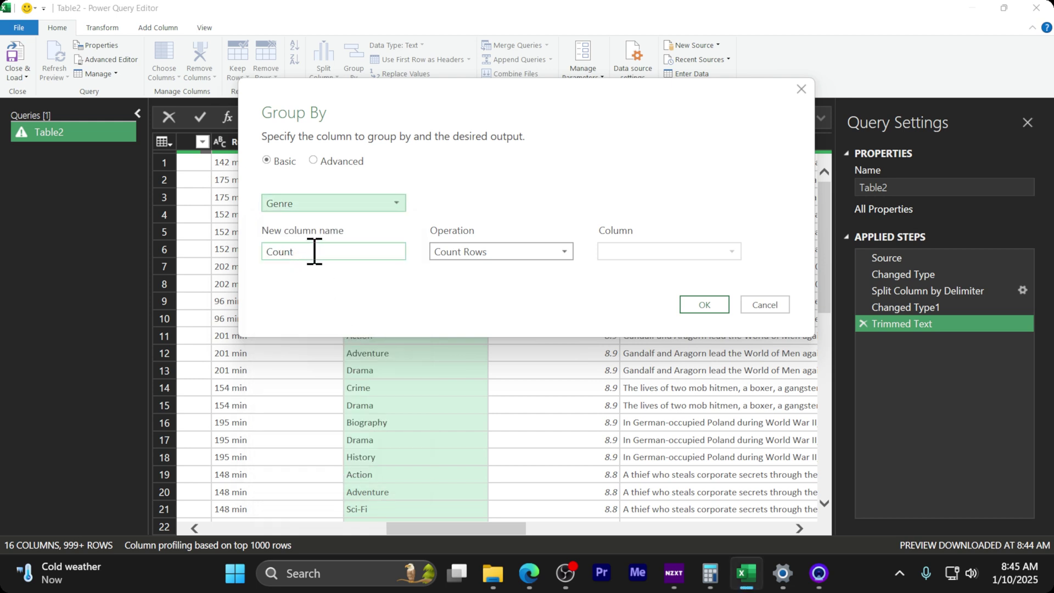
pyautogui.moveTo(314, 251); pyautogui.dragTo(266, 254)
pyautogui.click(518, 252)
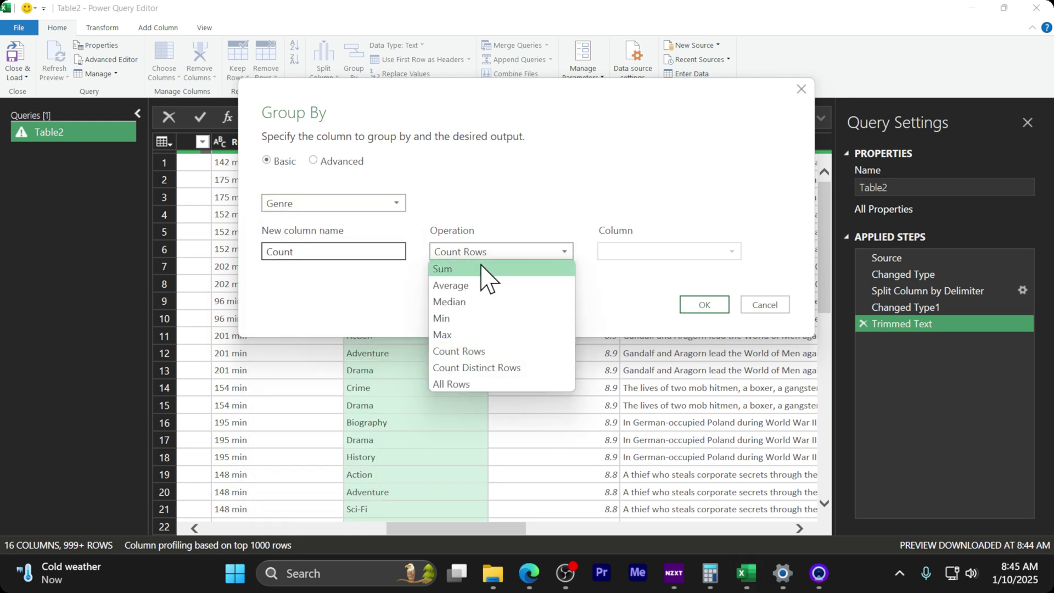
pyautogui.click(481, 352)
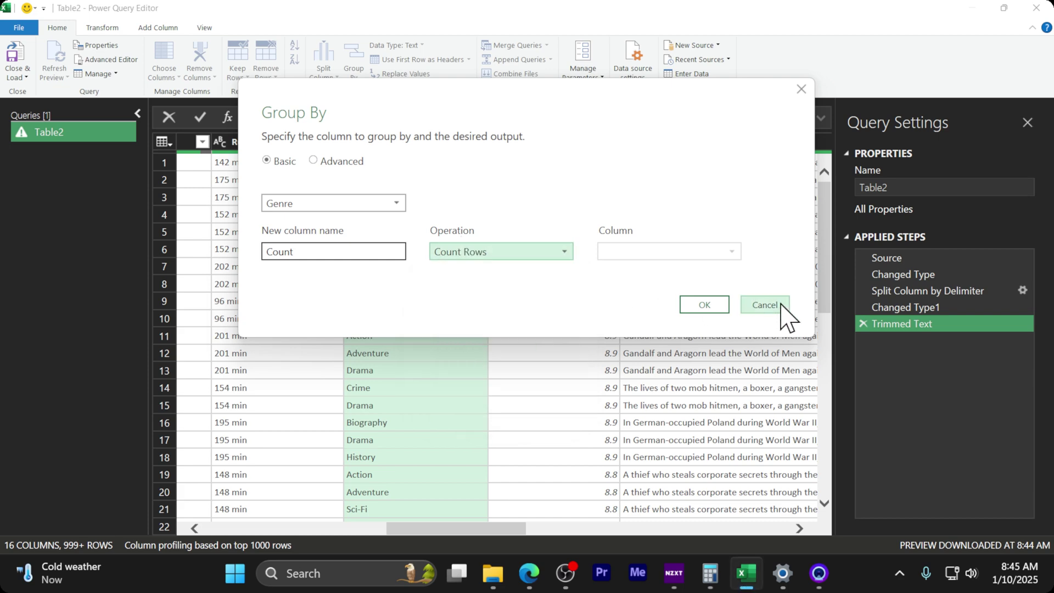
pyautogui.click(712, 308)
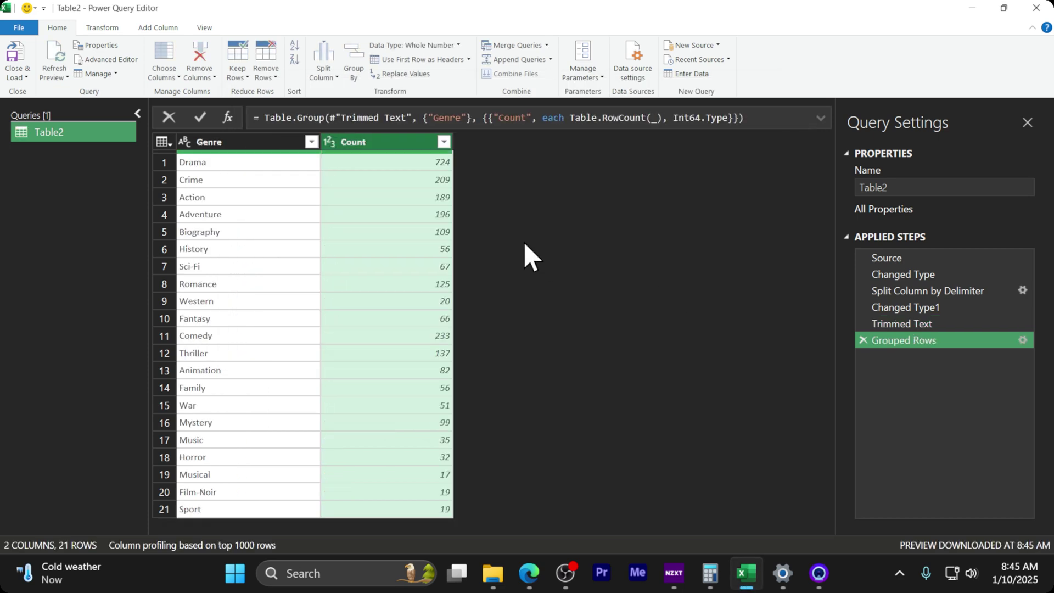
pyautogui.click(250, 163)
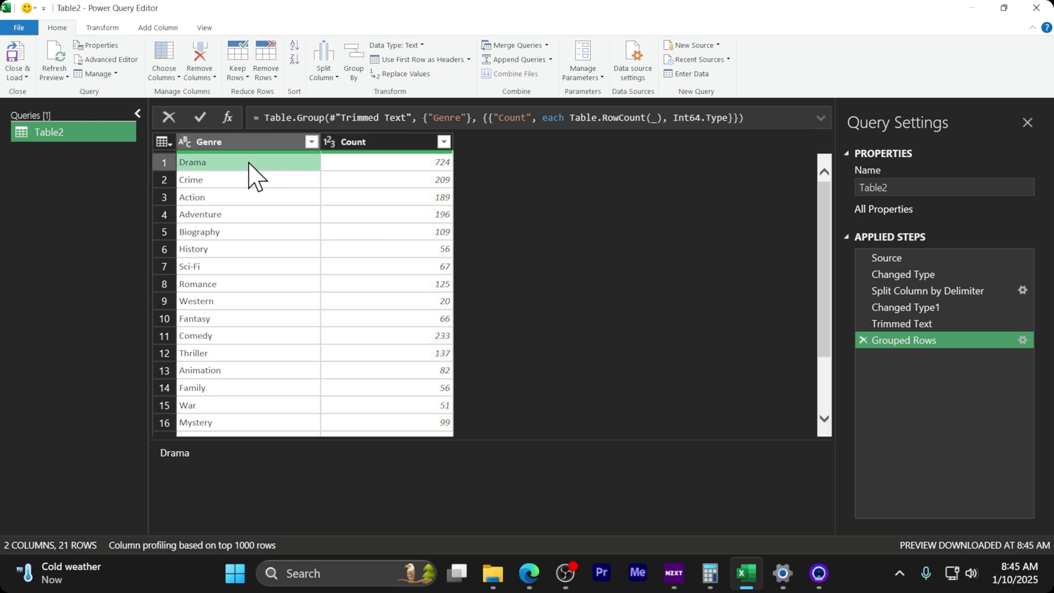
pyautogui.click(443, 163)
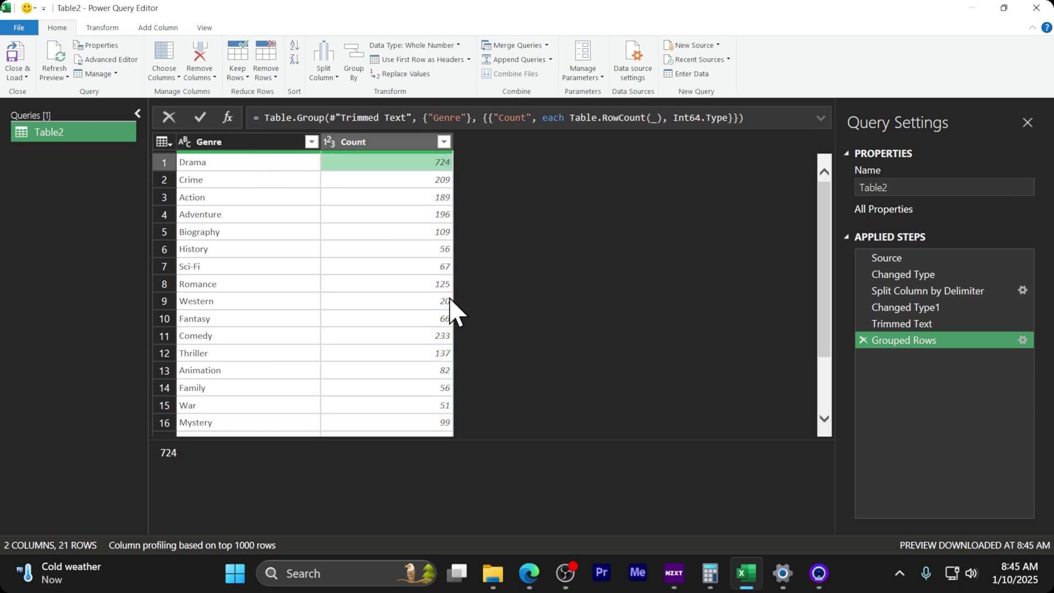
pyautogui.scroll(-3, 446, 307)
pyautogui.click(226, 428)
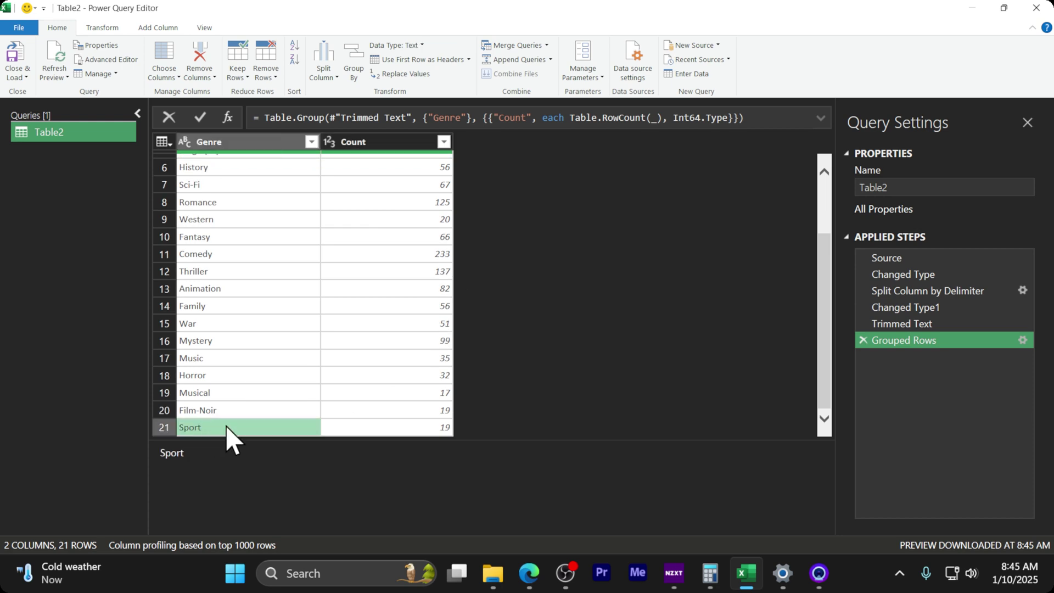
pyautogui.click(433, 432)
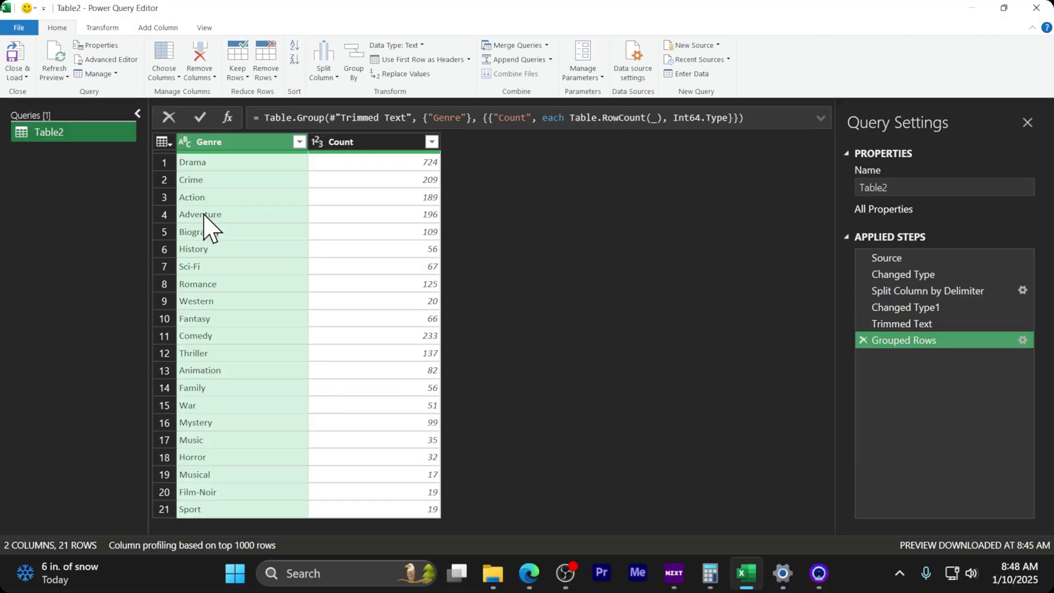
# Close the Power Query Editor, keeping Table2 as a connection-only query.
pyautogui.click(25, 45)
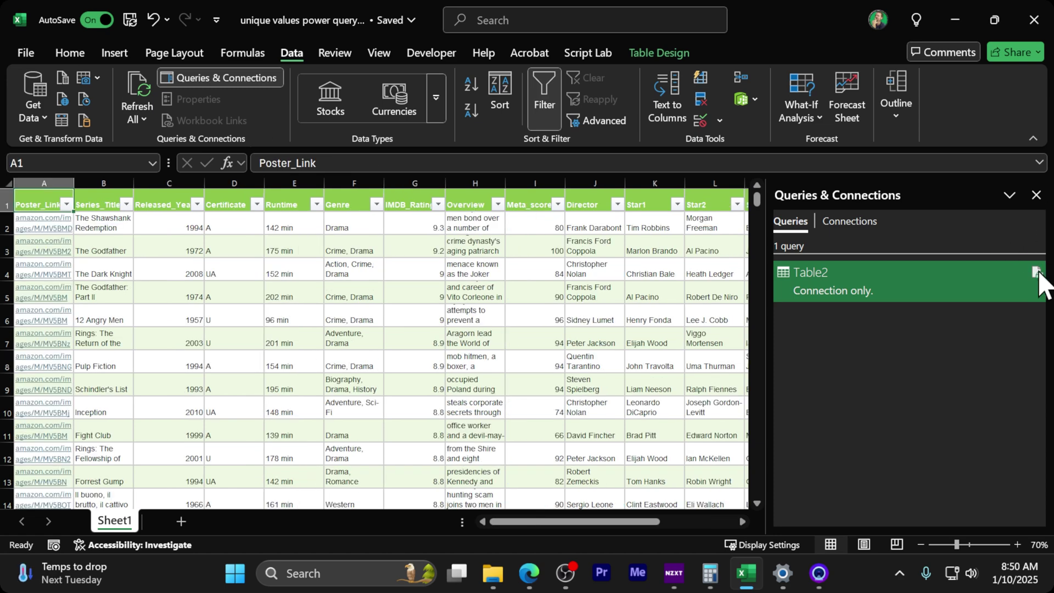
pyautogui.moveTo(1039, 277)
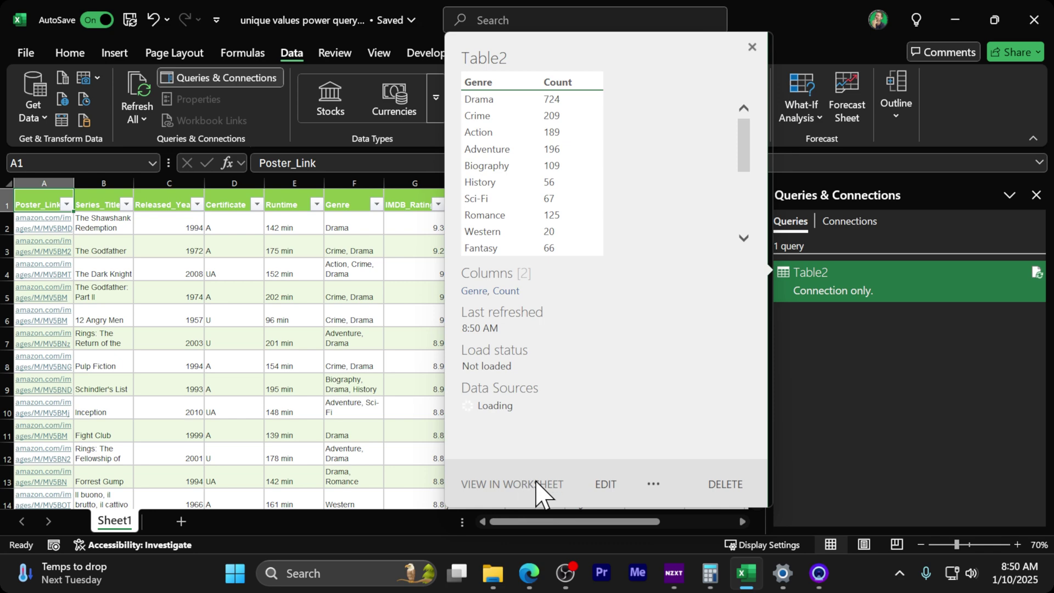
pyautogui.click(653, 483)
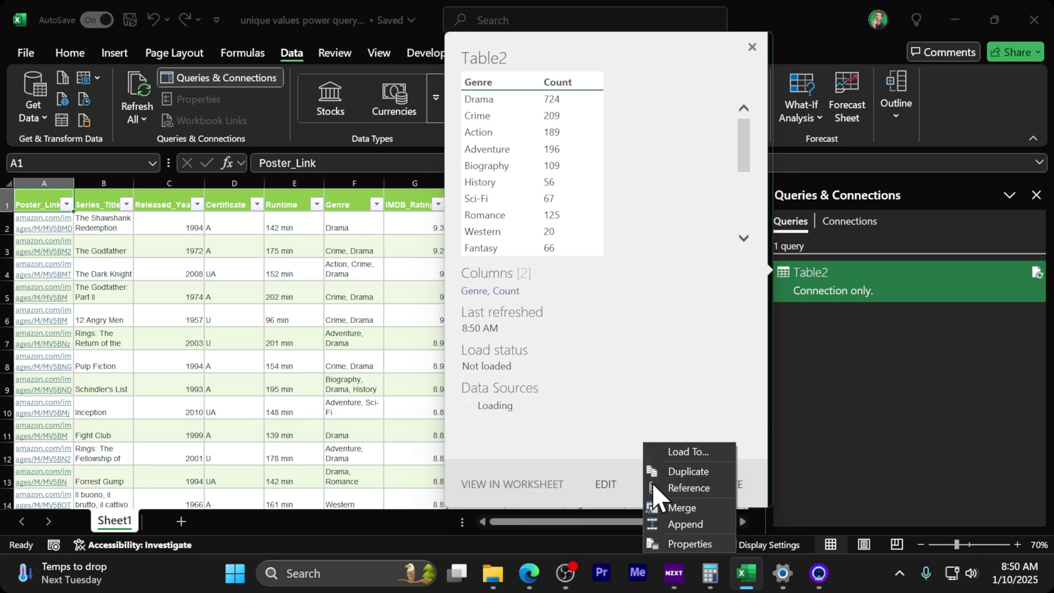
pyautogui.click(693, 451)
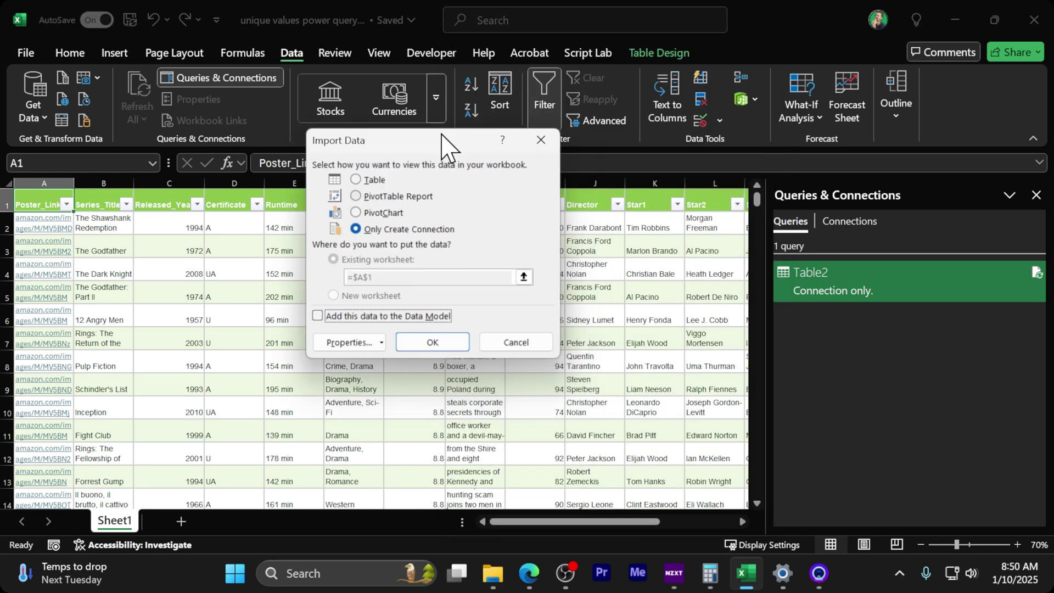
# Load Table2 as a table on the existing worksheet at Sheet1!$R$2.
pyautogui.click(356, 179)
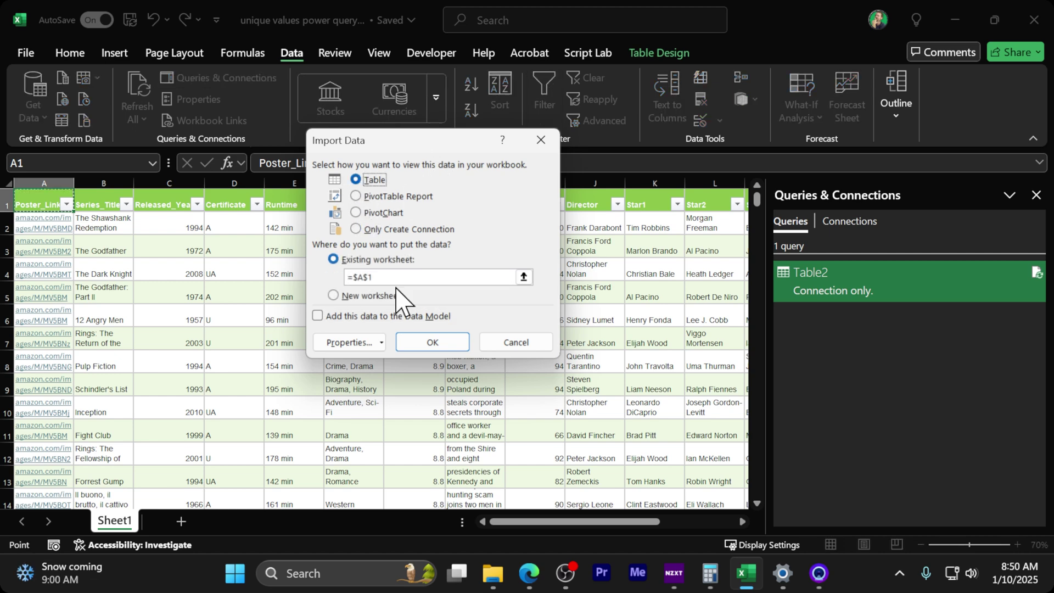
pyautogui.click(524, 277)
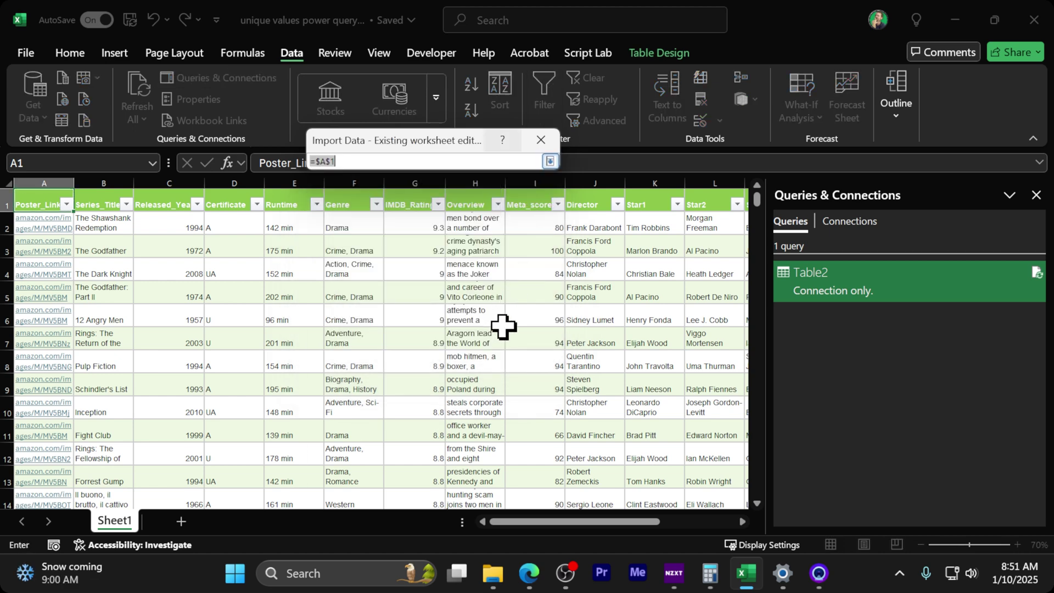
pyautogui.click(559, 222)
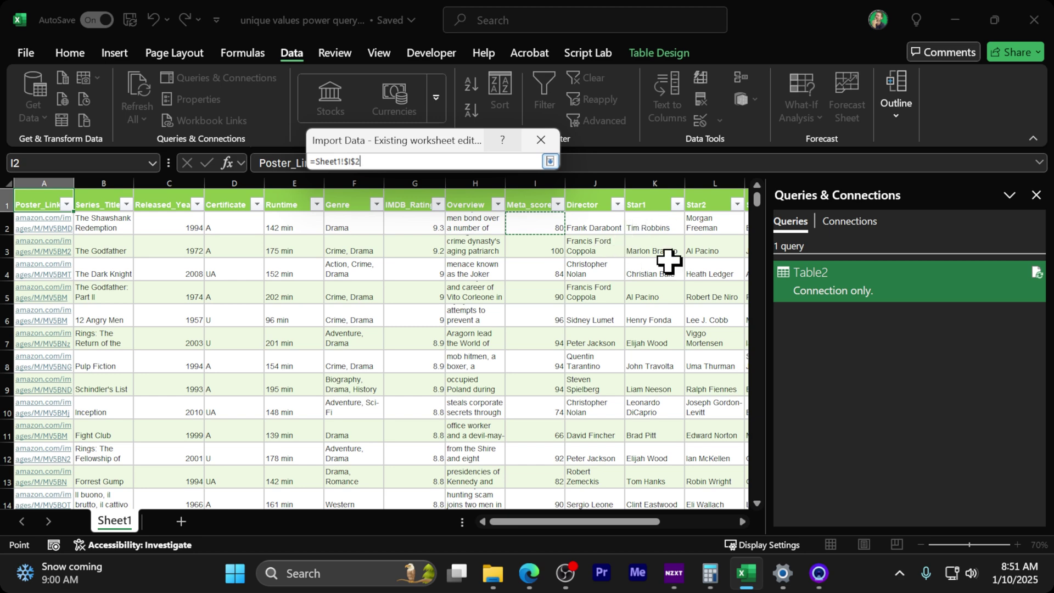
pyautogui.hscroll(3, 549, 329)
pyautogui.click(740, 232)
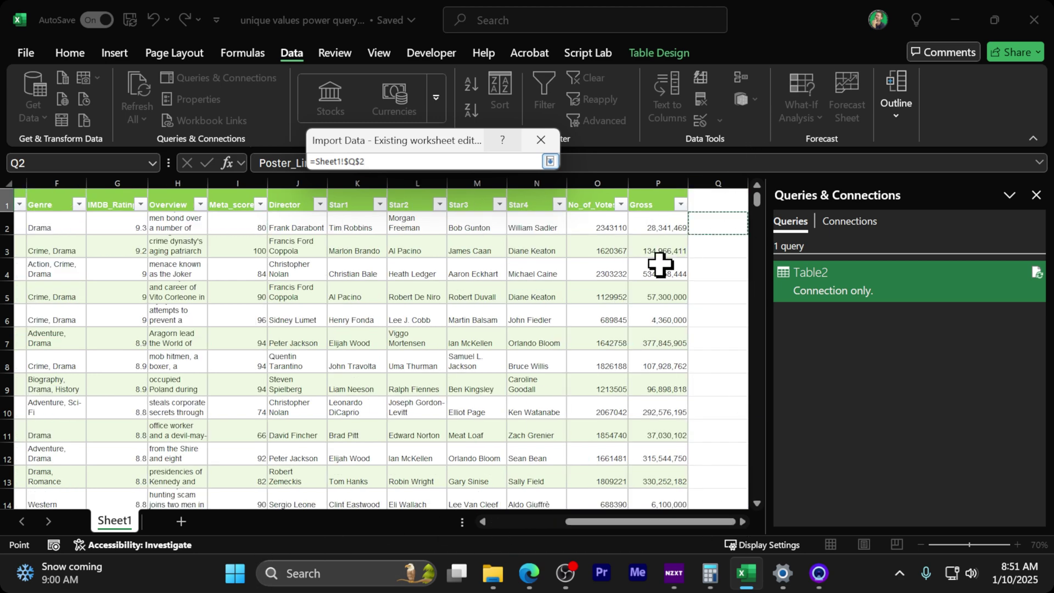
pyautogui.press('Right')
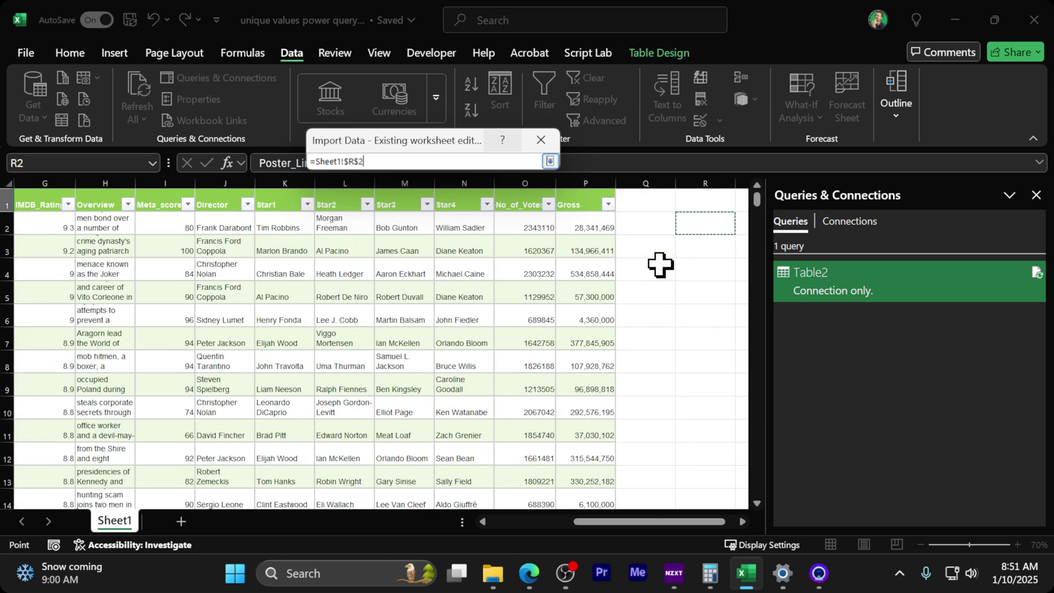
pyautogui.click(549, 161)
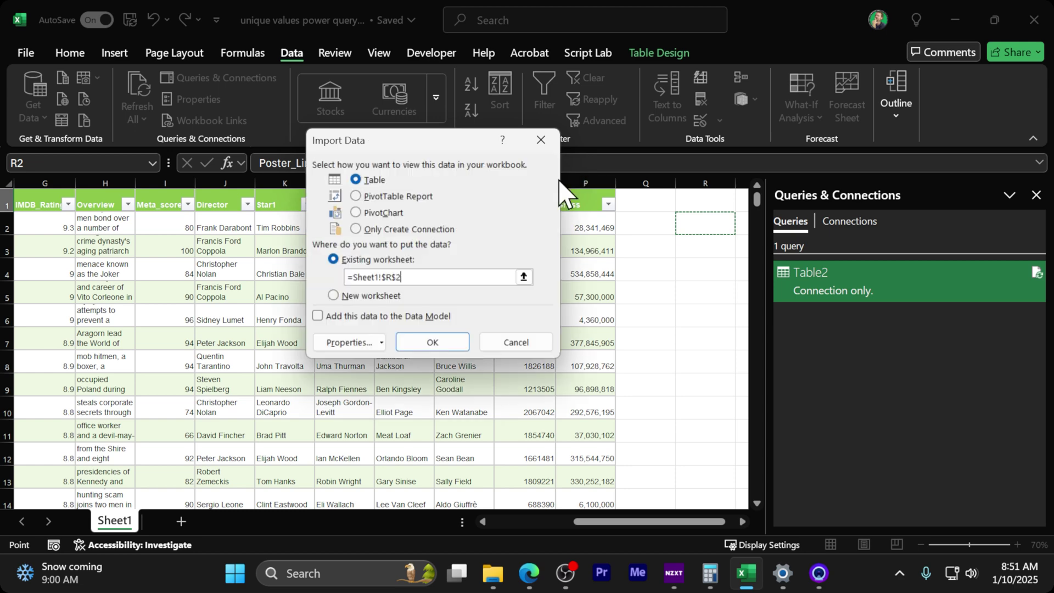
pyautogui.click(432, 345)
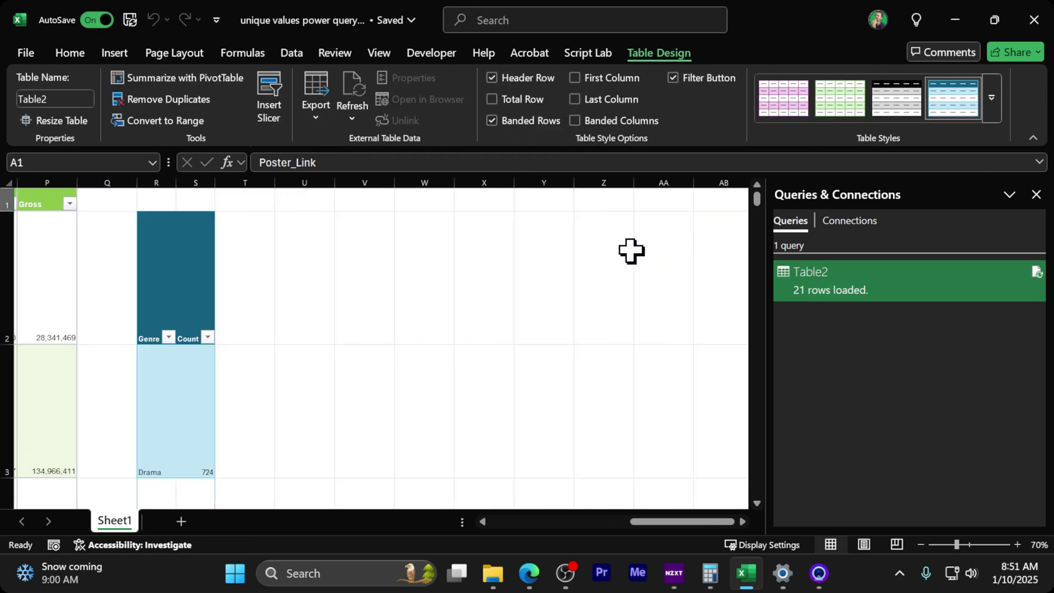
# Widen columns R and S and reset all sheet rows to normal height.
pyautogui.hscroll(-3, 631, 251)
pyautogui.moveTo(340, 183); pyautogui.dragTo(387, 181)
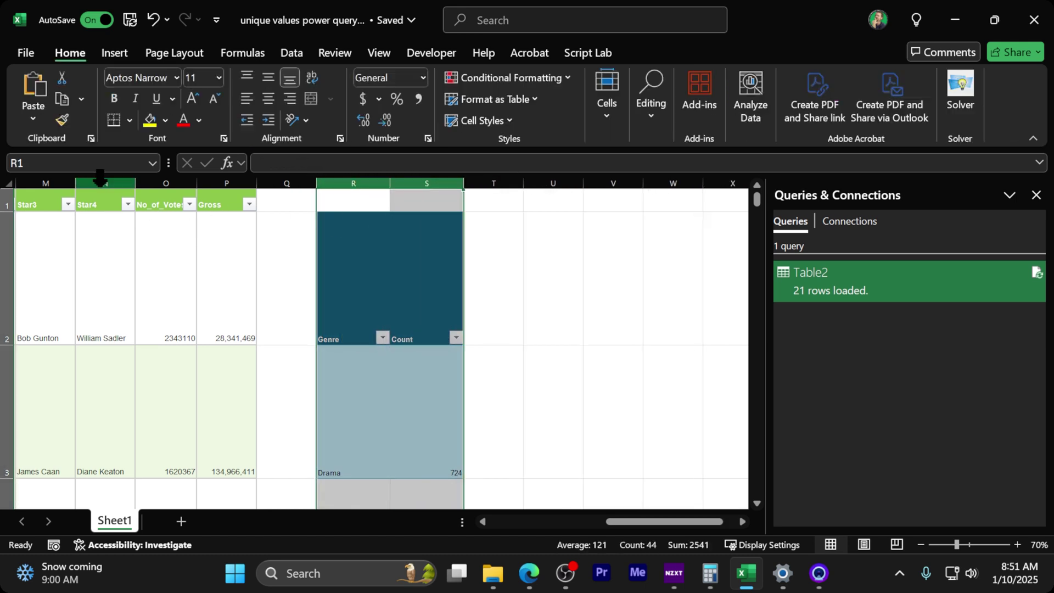
pyautogui.hscroll(-1, 165, 226)
pyautogui.hotkey('ctrl', 'a')
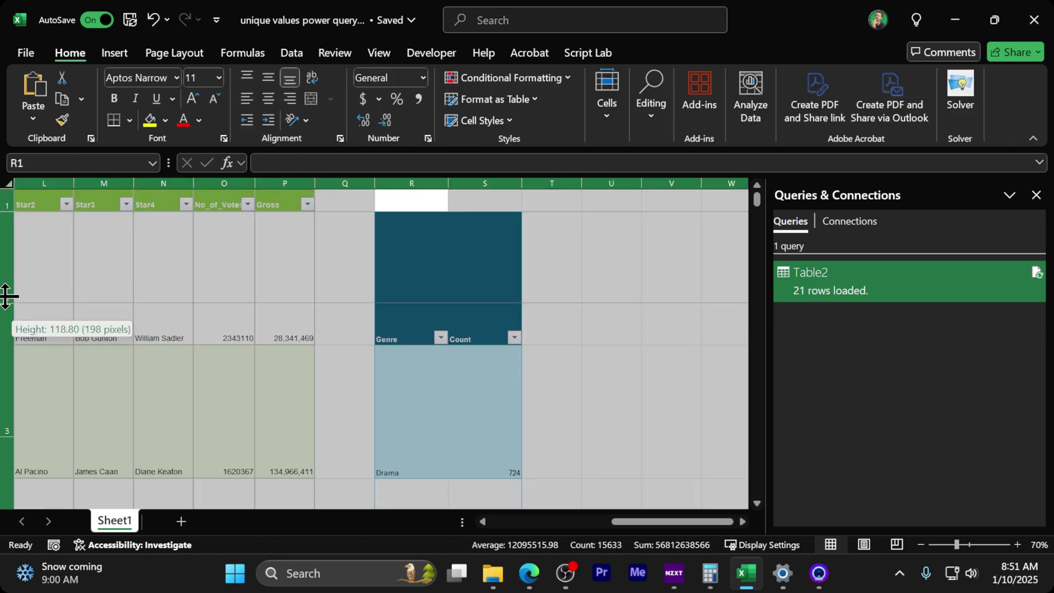
pyautogui.moveTo(10, 237); pyautogui.dragTo(10, 237)
pyautogui.click(606, 273)
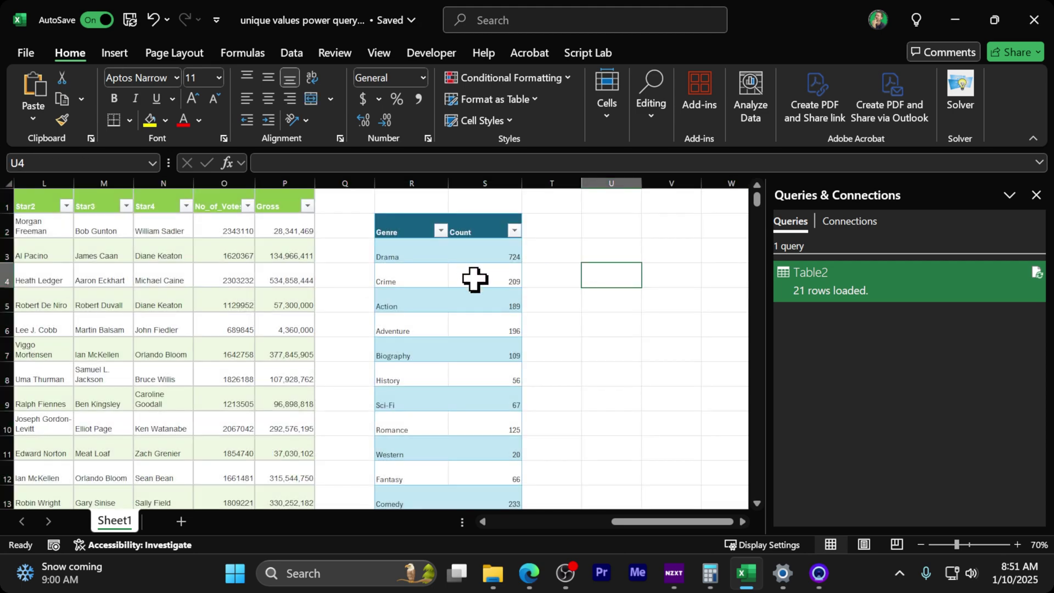
pyautogui.scroll(-5, 473, 279)
pyautogui.scroll(5, 473, 279)
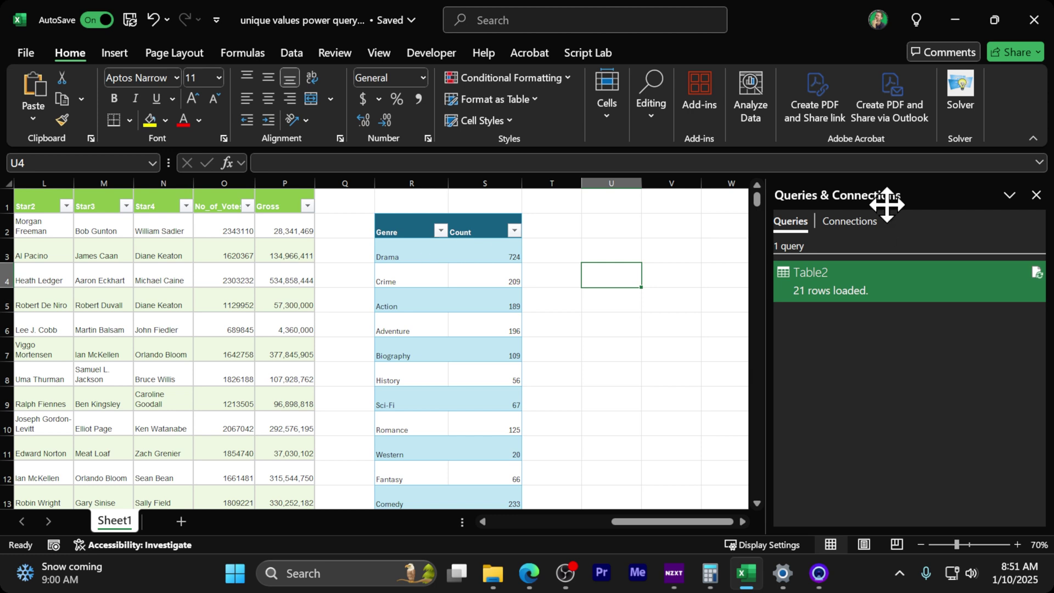
pyautogui.click(1036, 196)
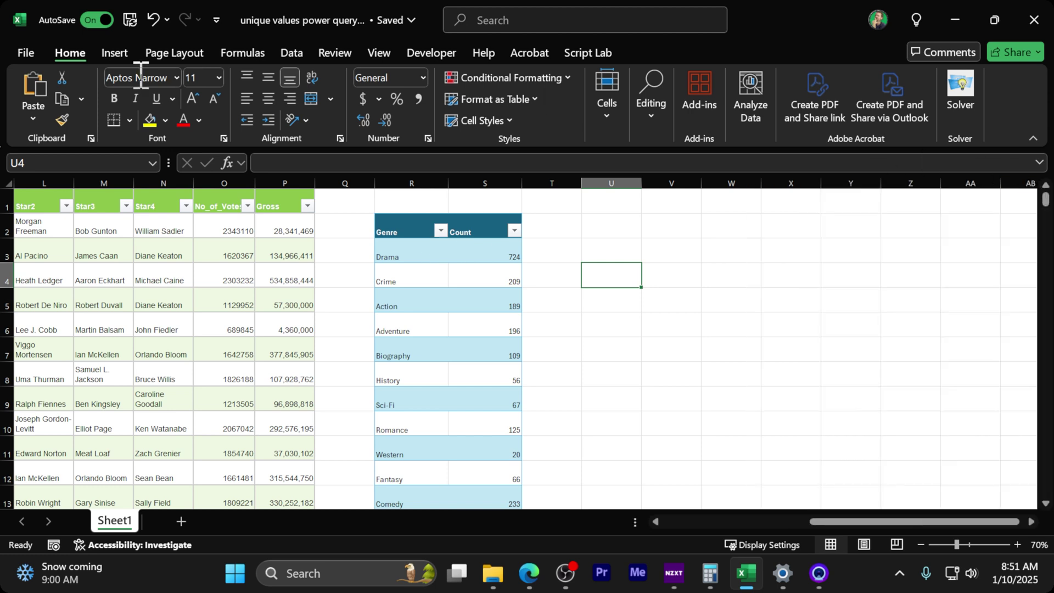
pyautogui.click(291, 53)
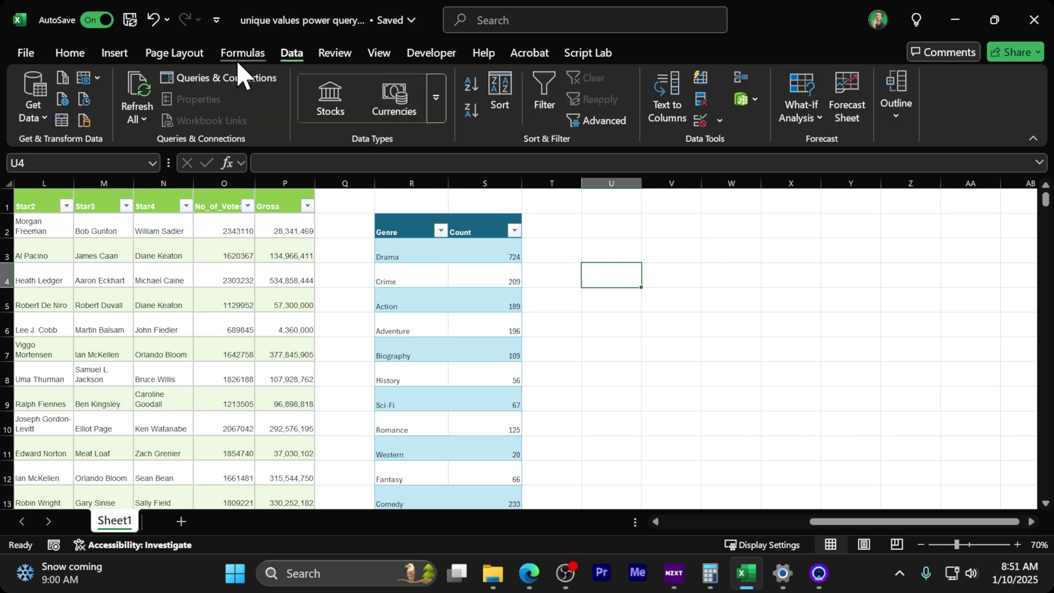
pyautogui.click(218, 85)
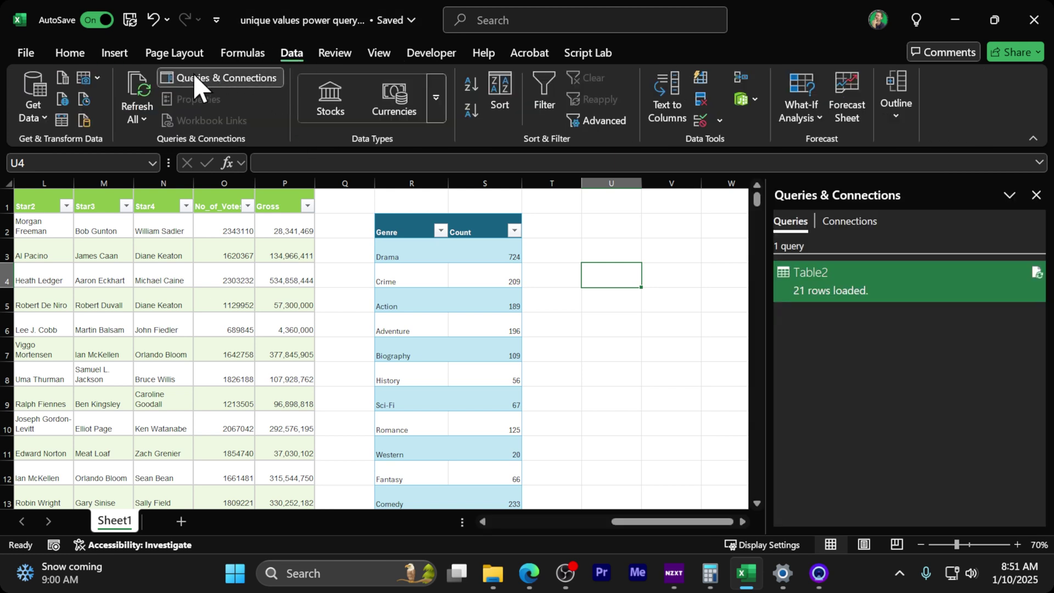